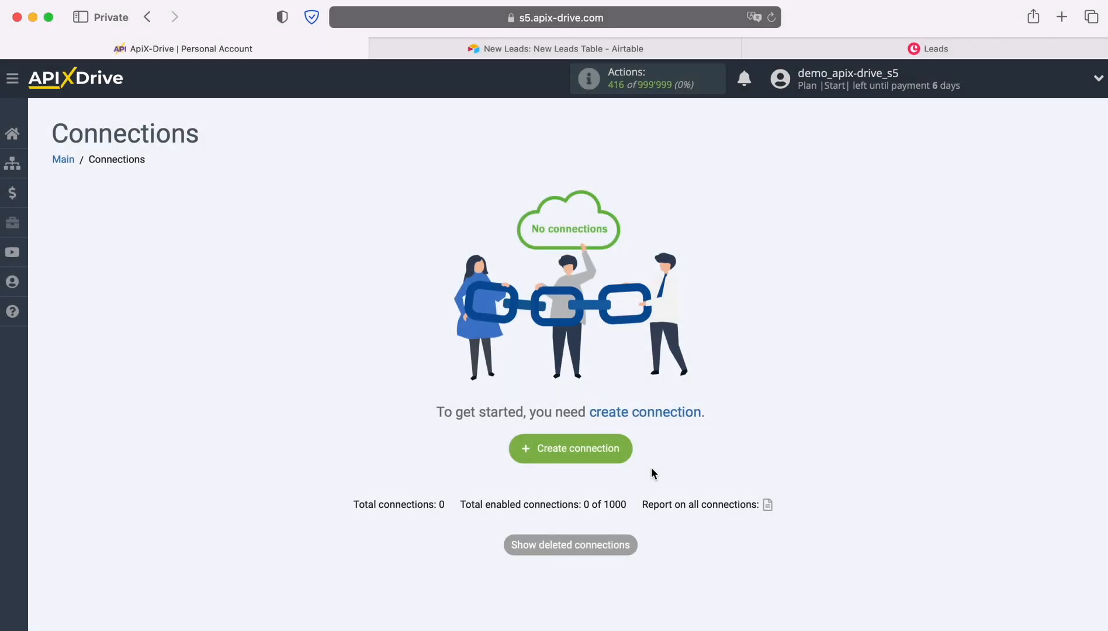
Create a new connection and set Airtable as its data source system
left_click(623, 449)
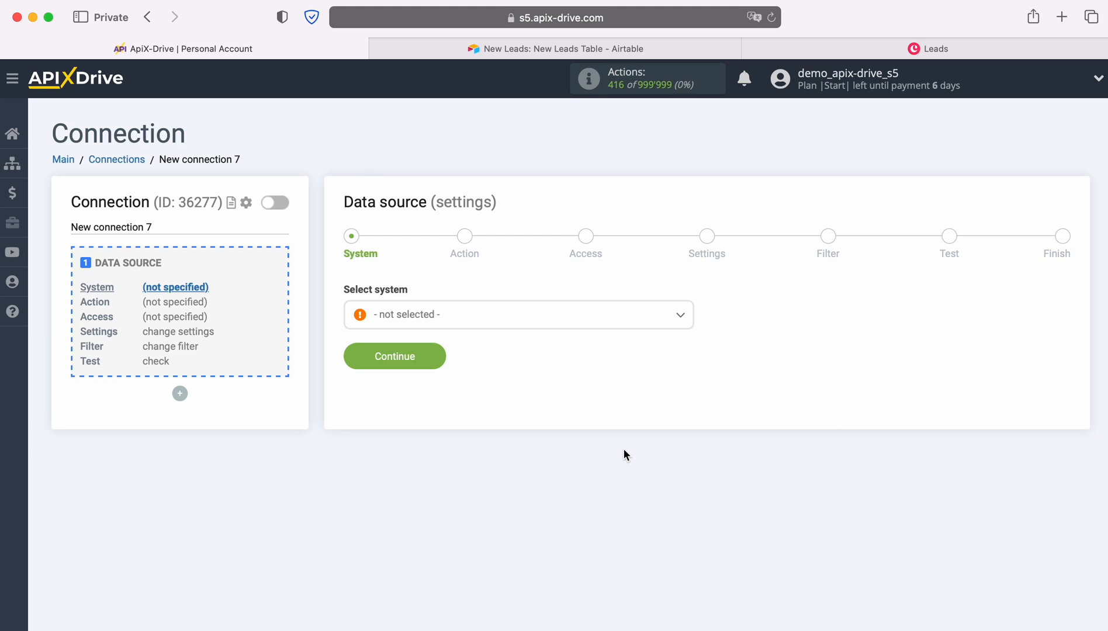
left_click(518, 323)
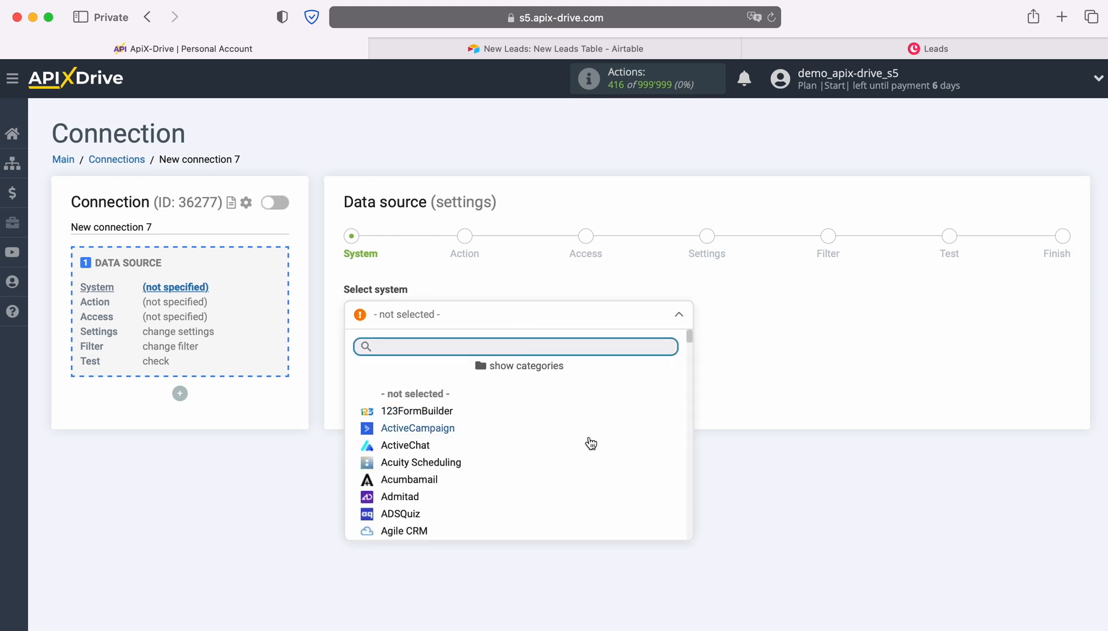
scroll(591, 444, "down", 3)
left_click(398, 435)
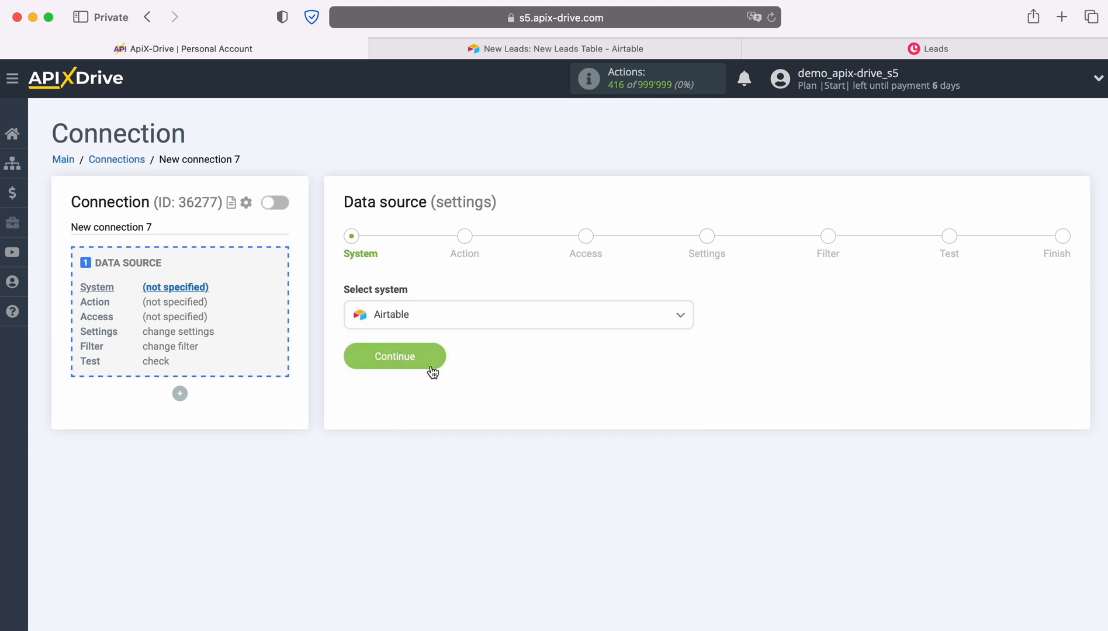
left_click(432, 369)
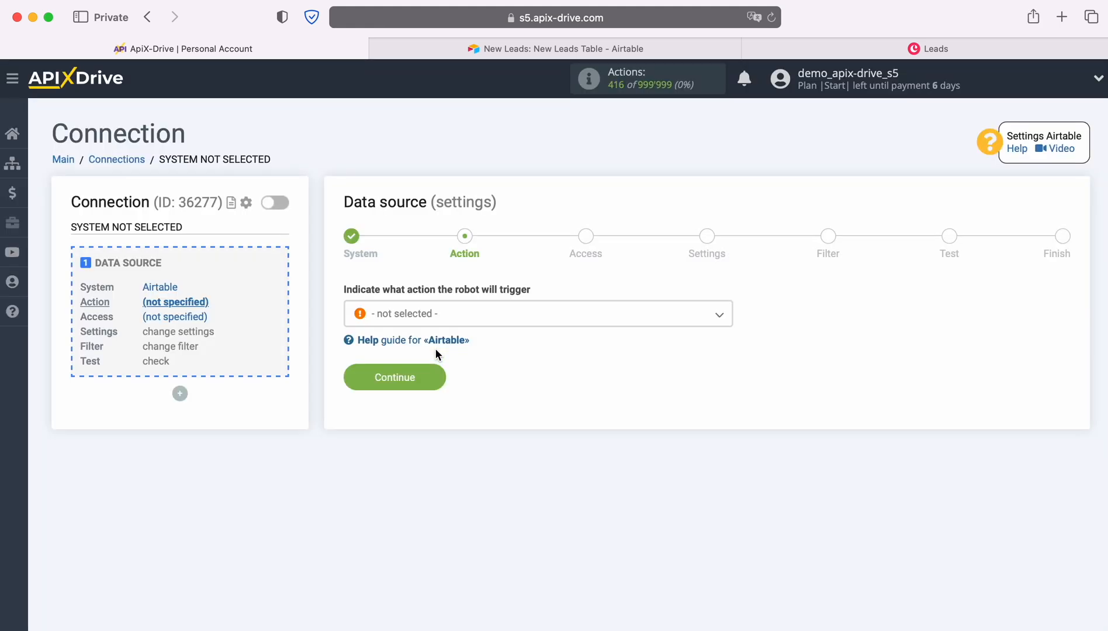
Set the data source action to Get ROWS (new) and proceed to the access stage
left_click(517, 318)
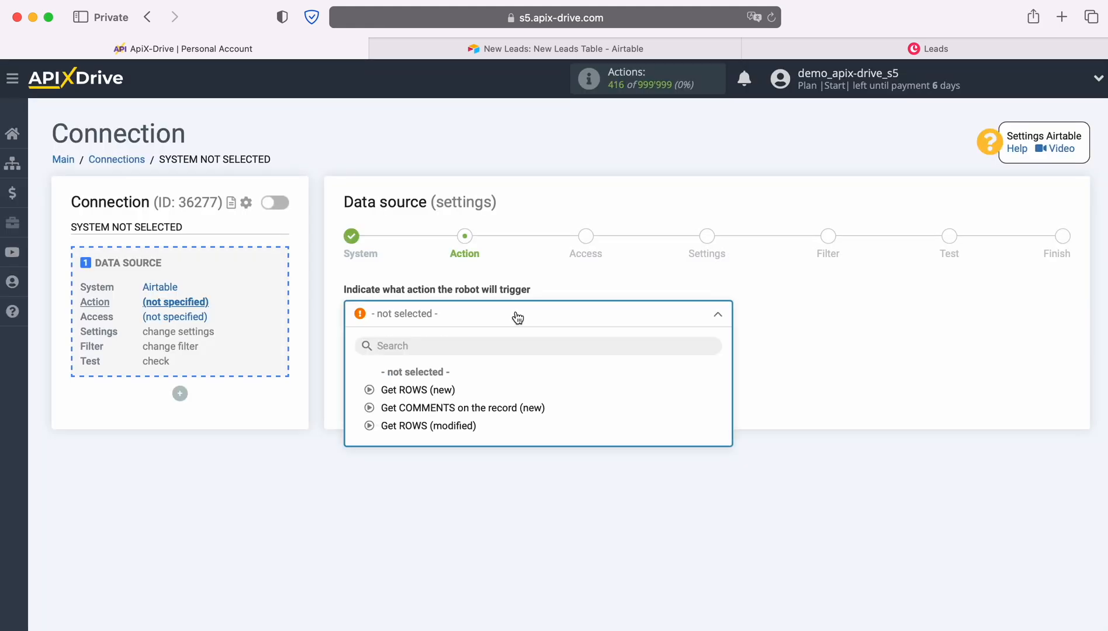
left_click(437, 391)
left_click(439, 376)
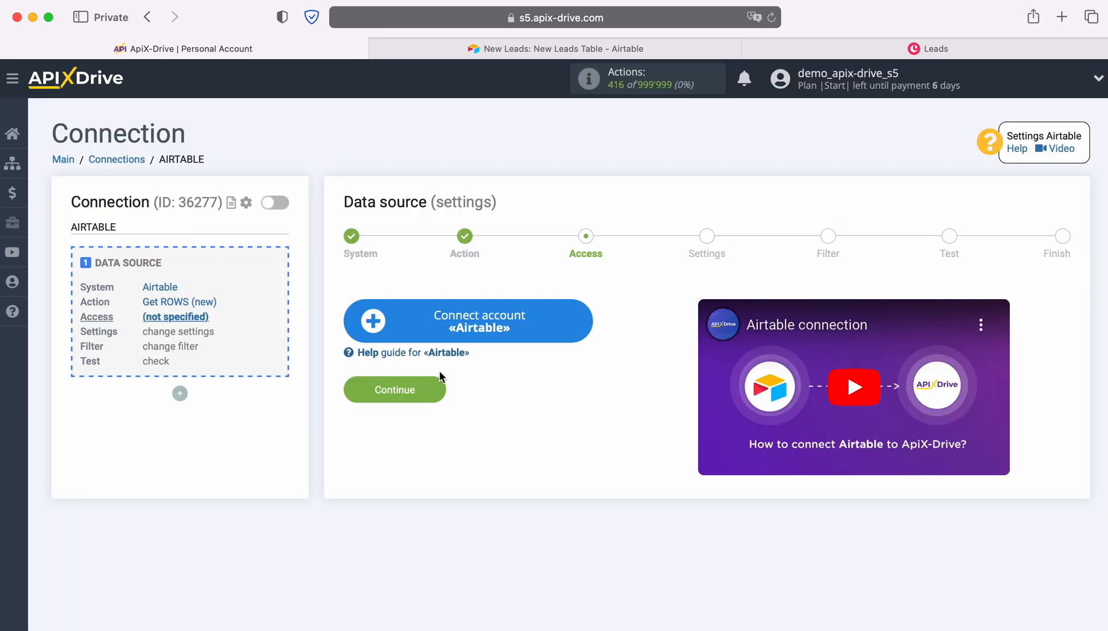
Start connecting an Airtable account and sign in with the saved account e-mail and password
left_click(587, 321)
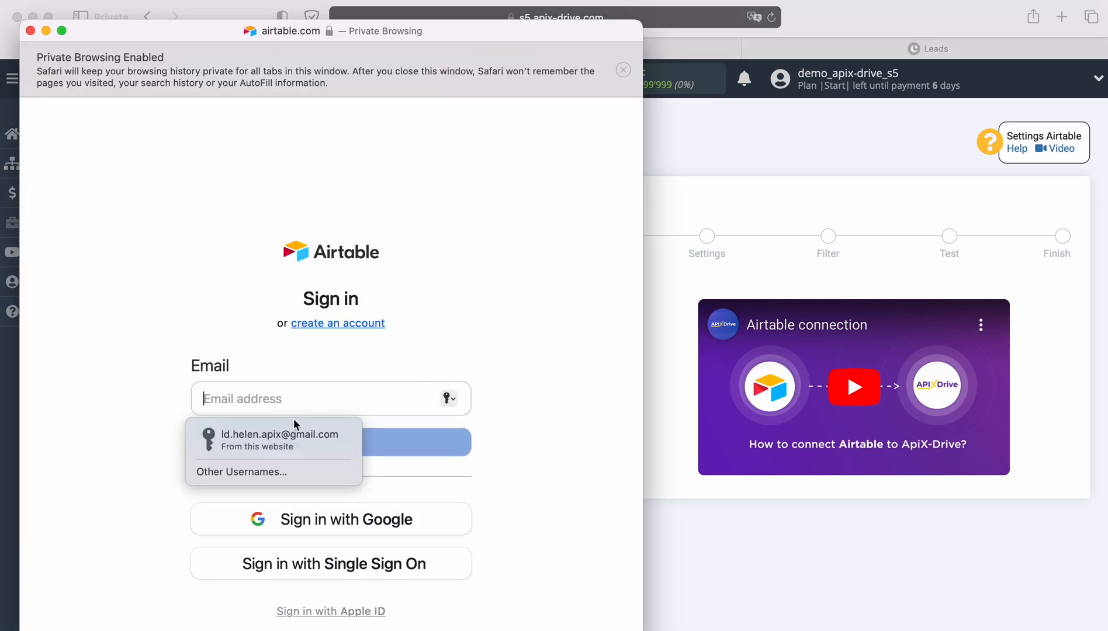
left_click(285, 436)
left_click(322, 444)
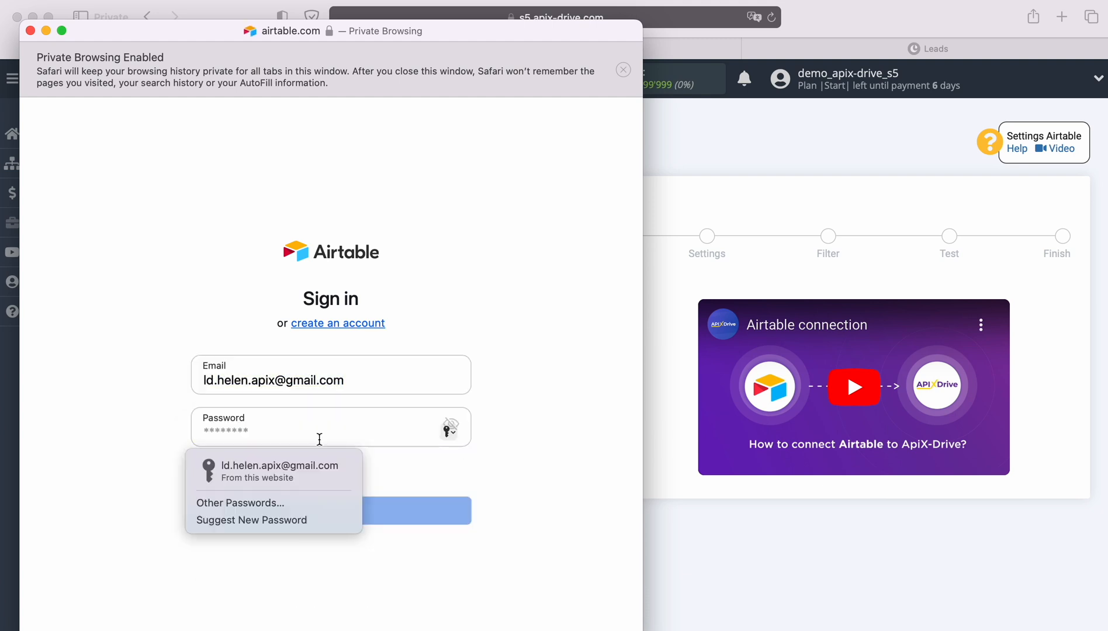
left_click(284, 468)
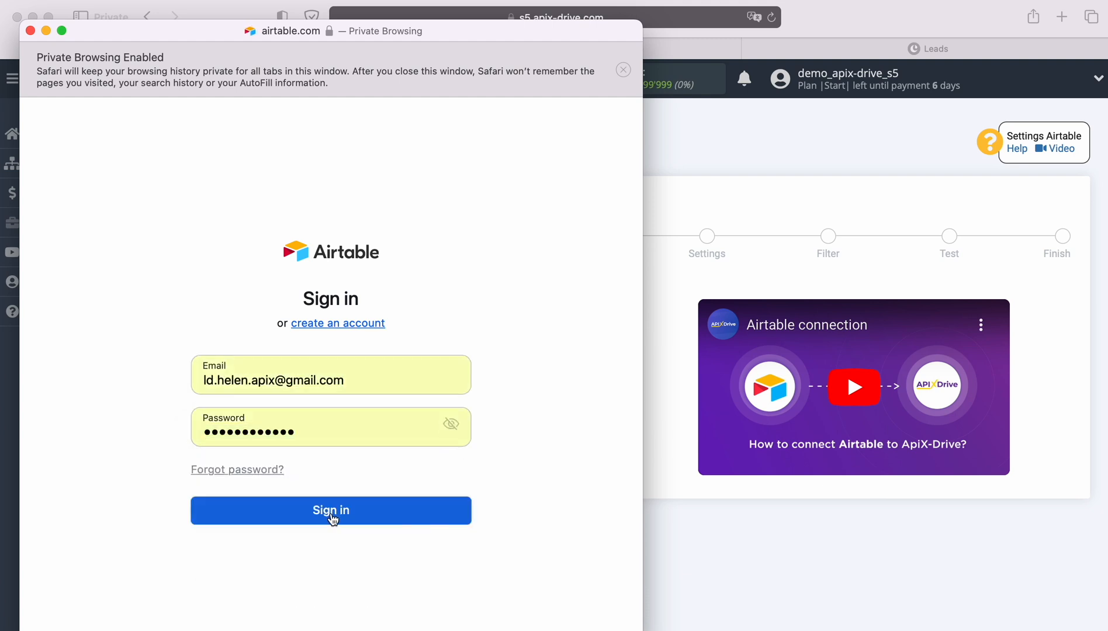
left_click(332, 511)
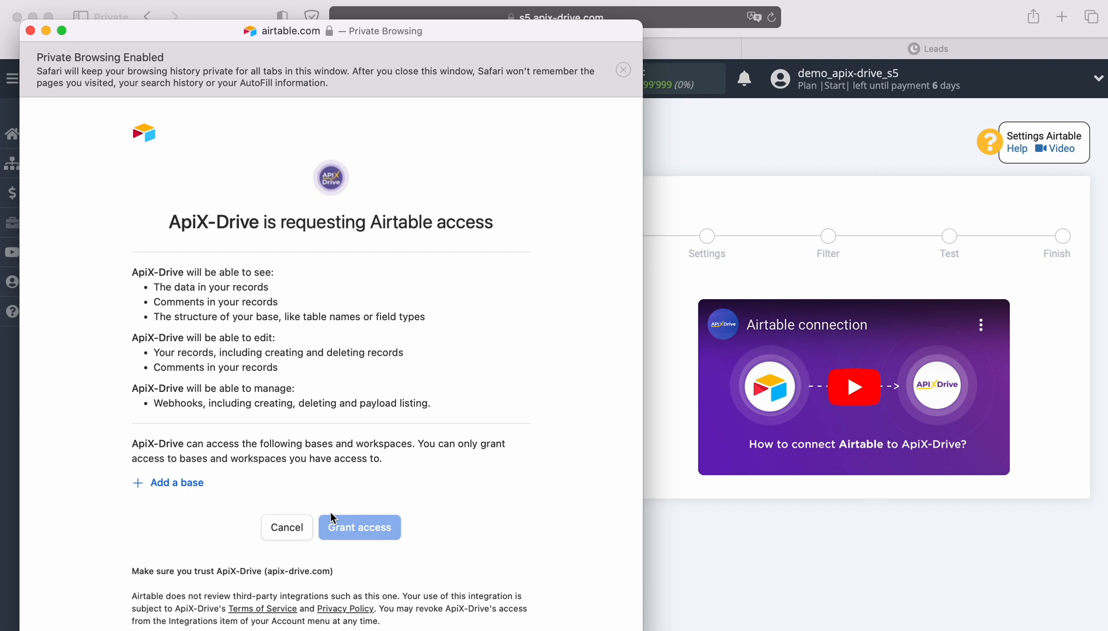
Grant ApiX-Drive access to the New Leads and New Orders bases in Airtable
left_click(177, 485)
left_click(185, 456)
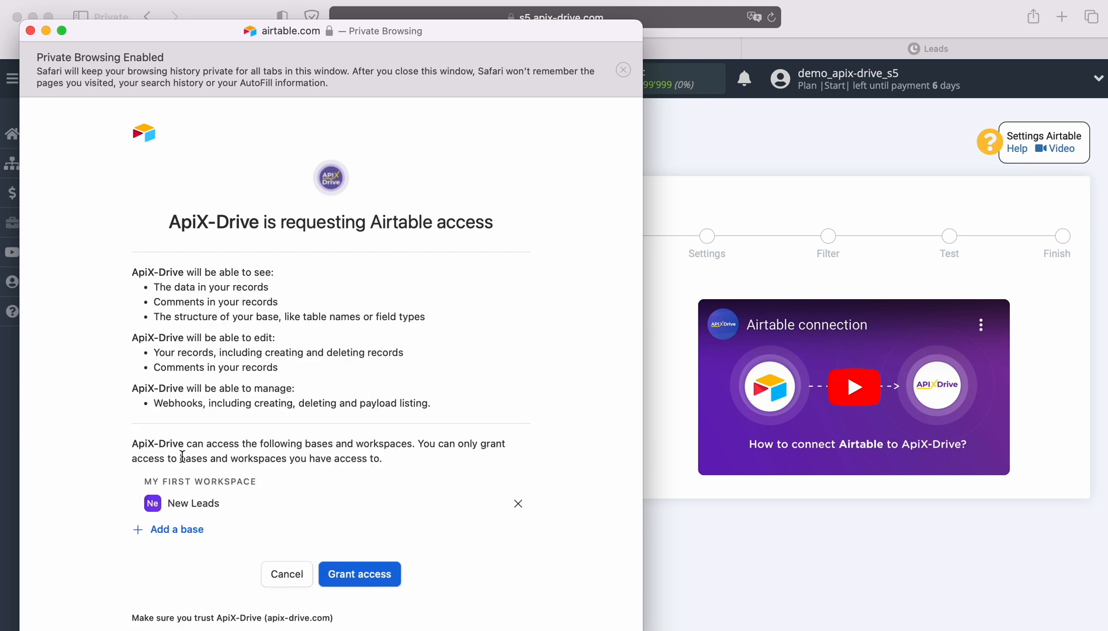
left_click(177, 529)
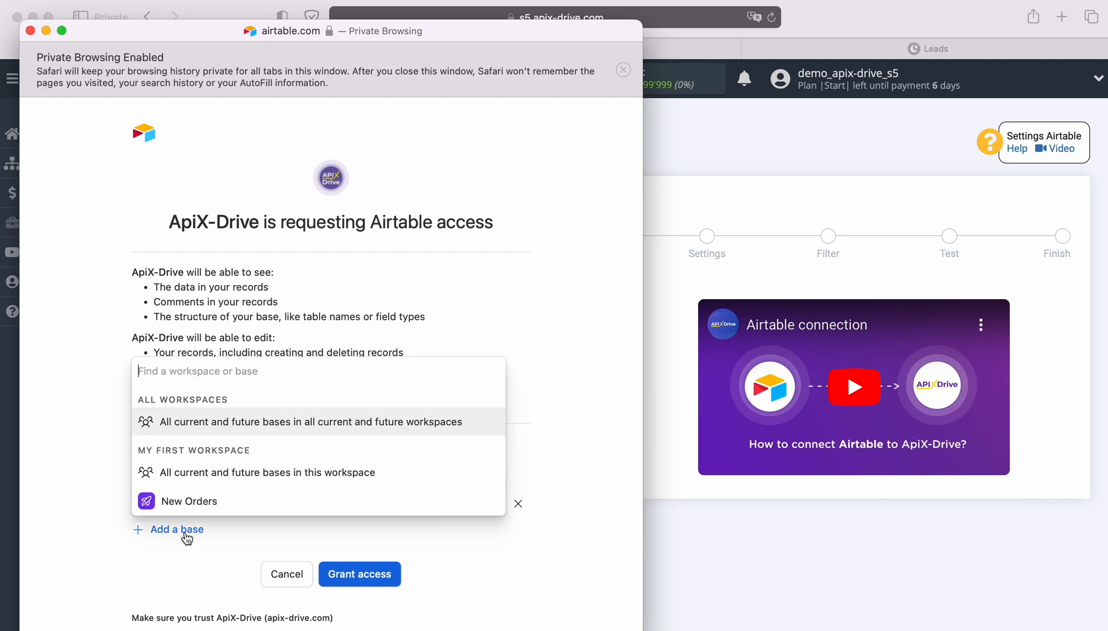
left_click(193, 504)
scroll(344, 516, "down", 3)
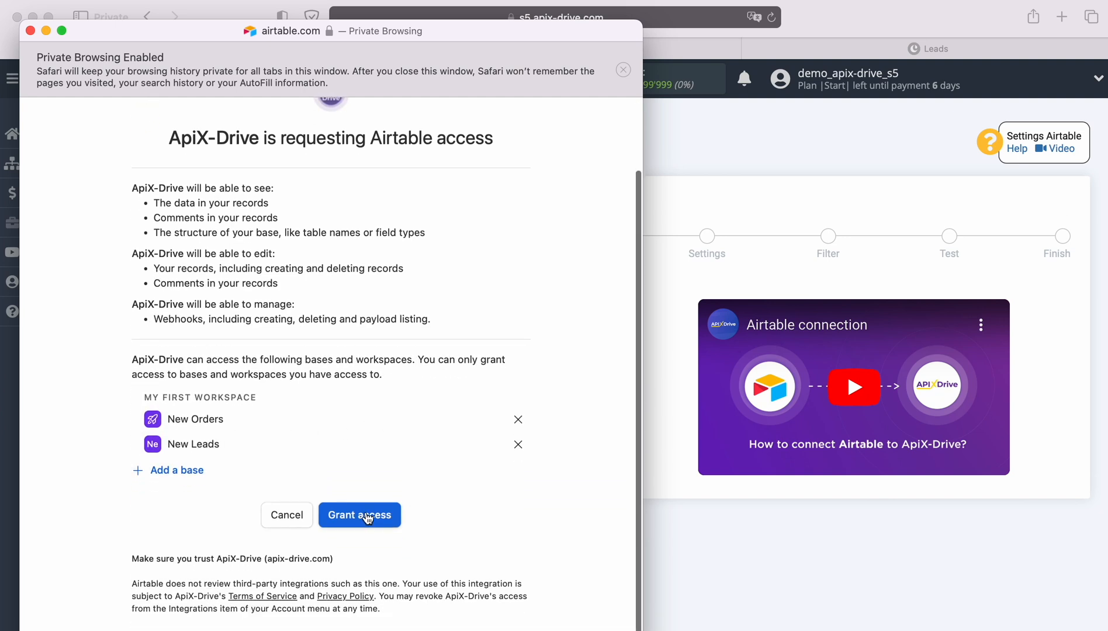
left_click(364, 518)
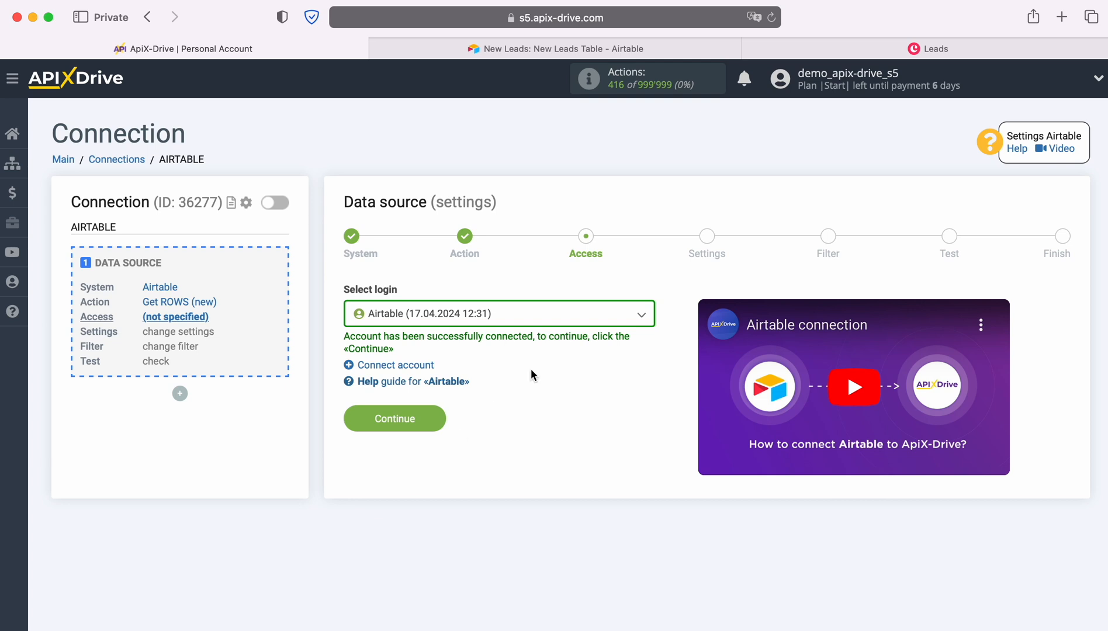
Select the newly connected Airtable account as the data source login and continue to the settings
left_click(594, 315)
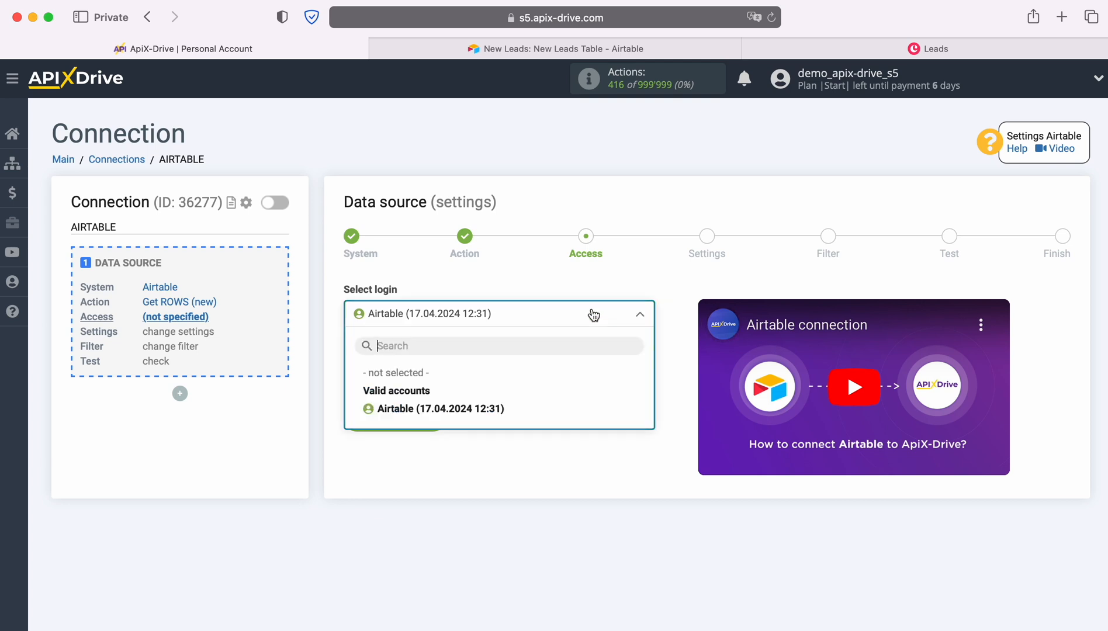
left_click(492, 409)
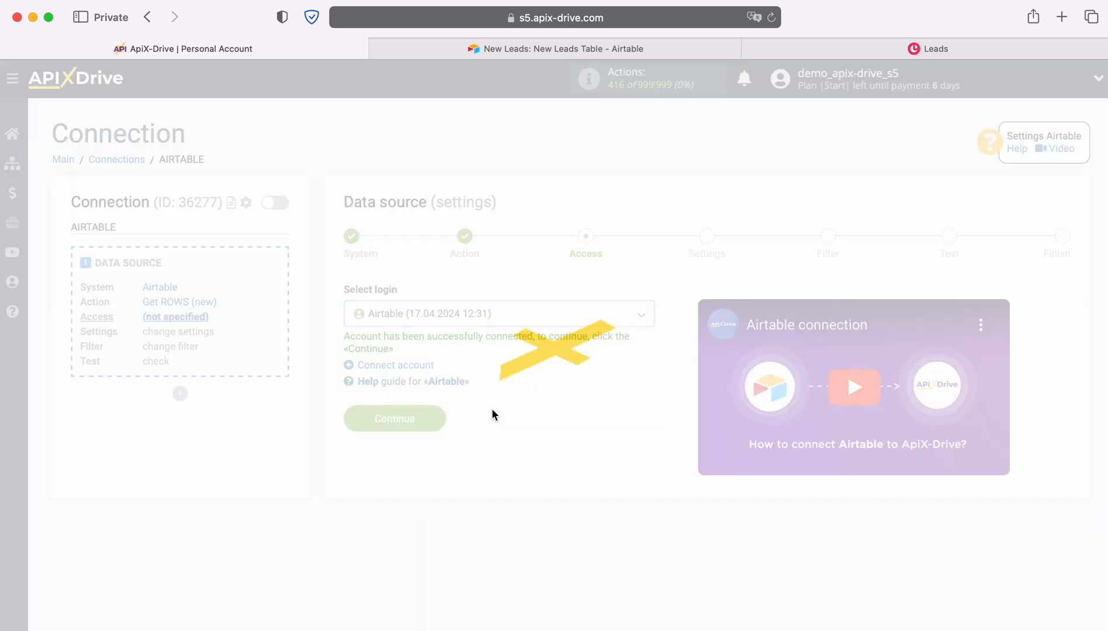
left_click(440, 419)
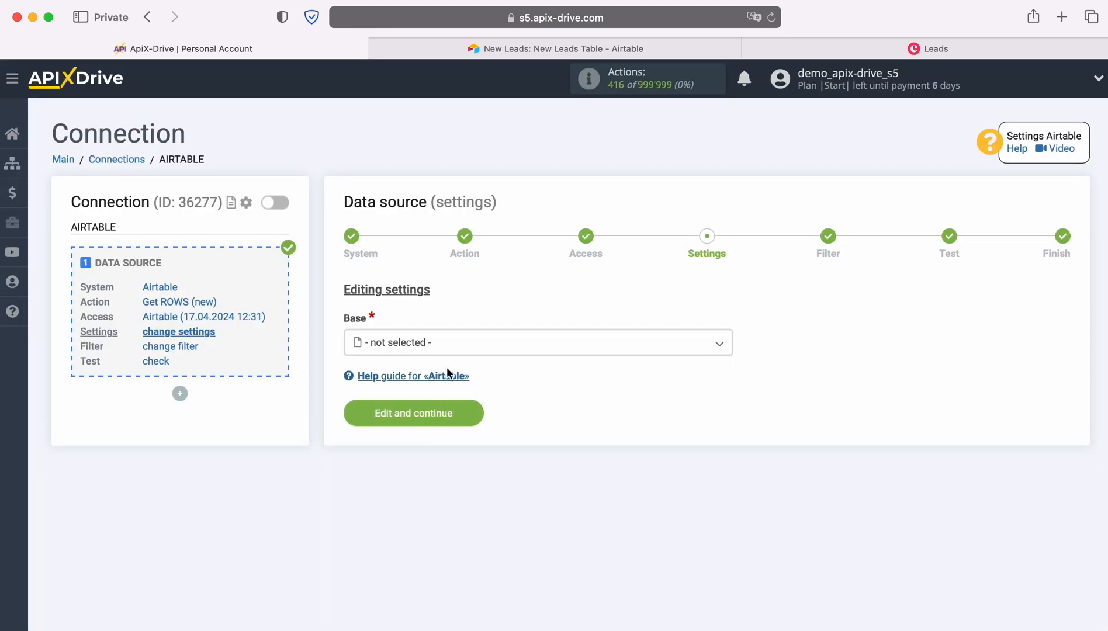
Set the source base to New Leads and the table to New Leads Table, and open the choices for the Created time column
left_click(448, 342)
left_click(400, 439)
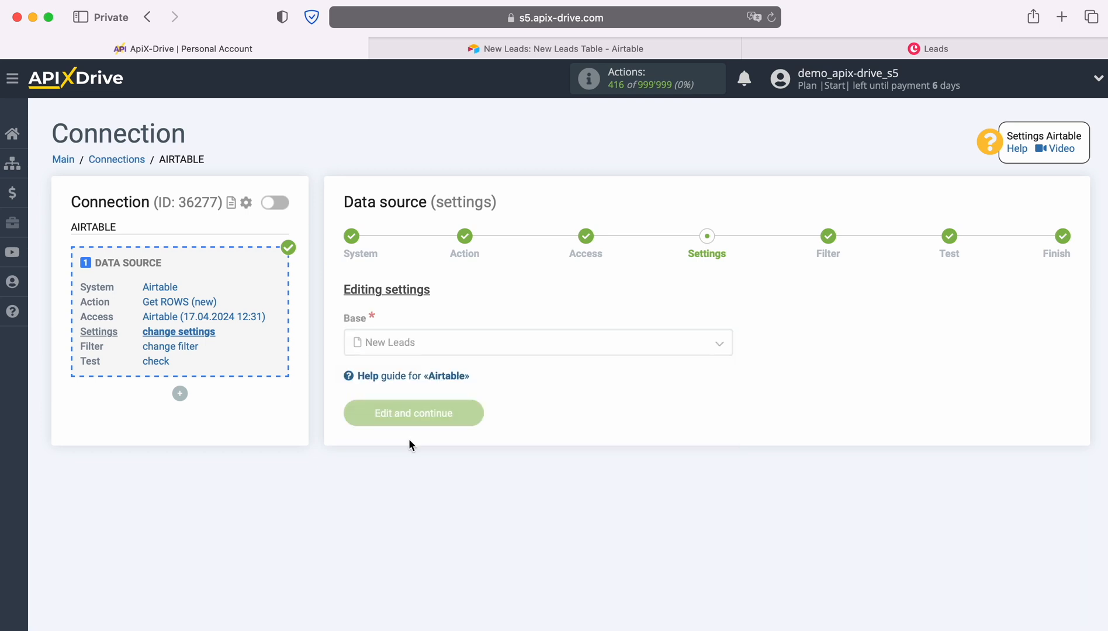
left_click(427, 412)
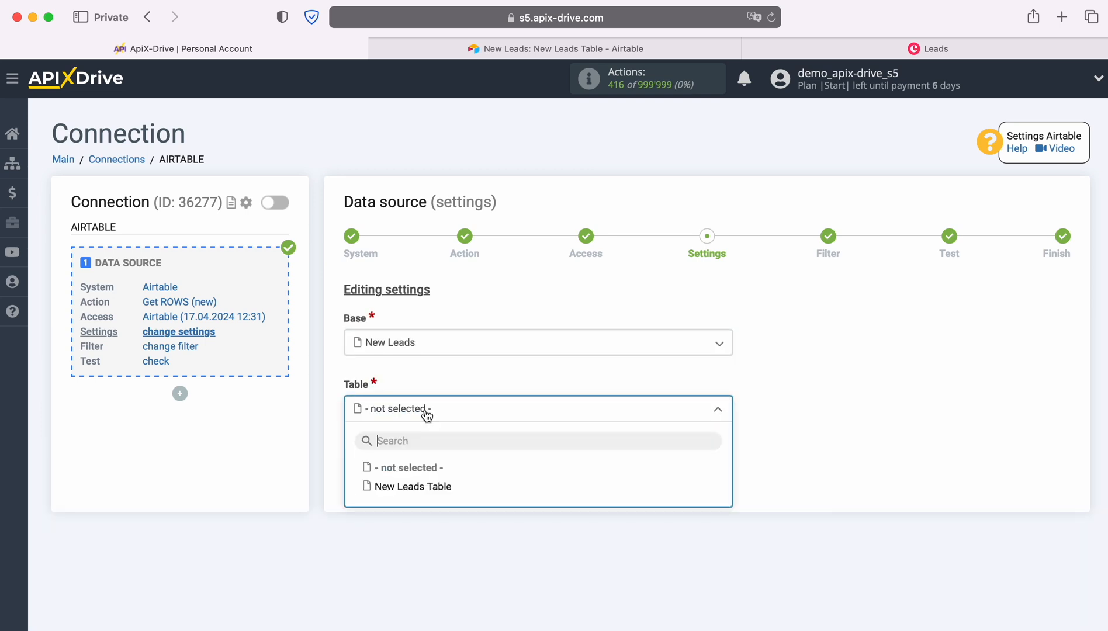
left_click(432, 488)
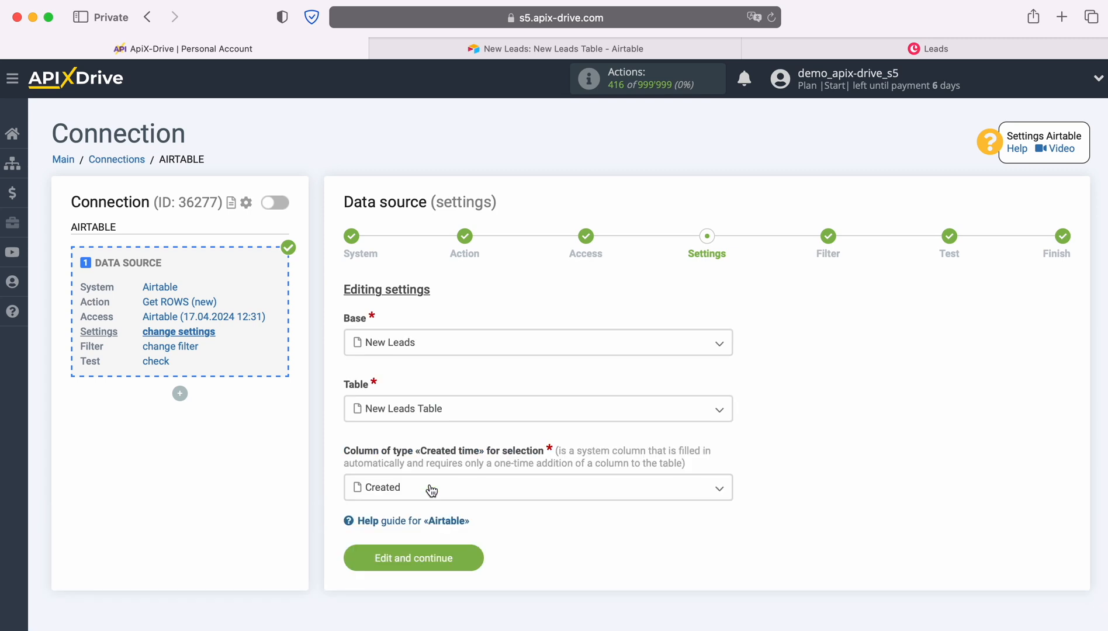
left_click(432, 490)
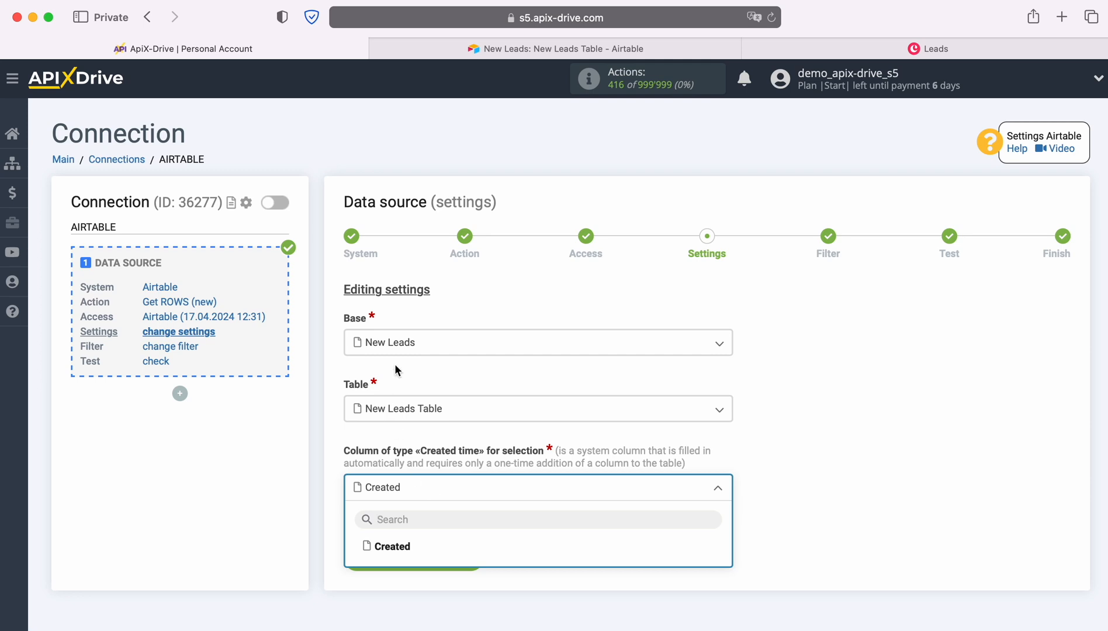
Switch to Airtable and look up the Created time field type for New Leads Table without adding a field
left_click(483, 52)
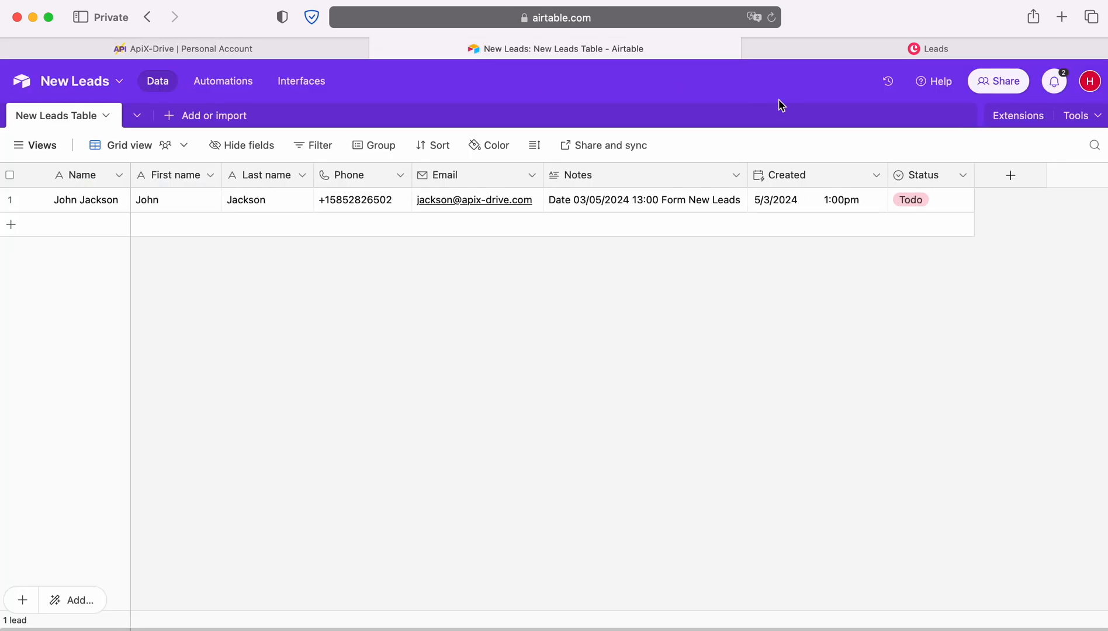
left_click(1013, 176)
scroll(945, 358, "down", 6)
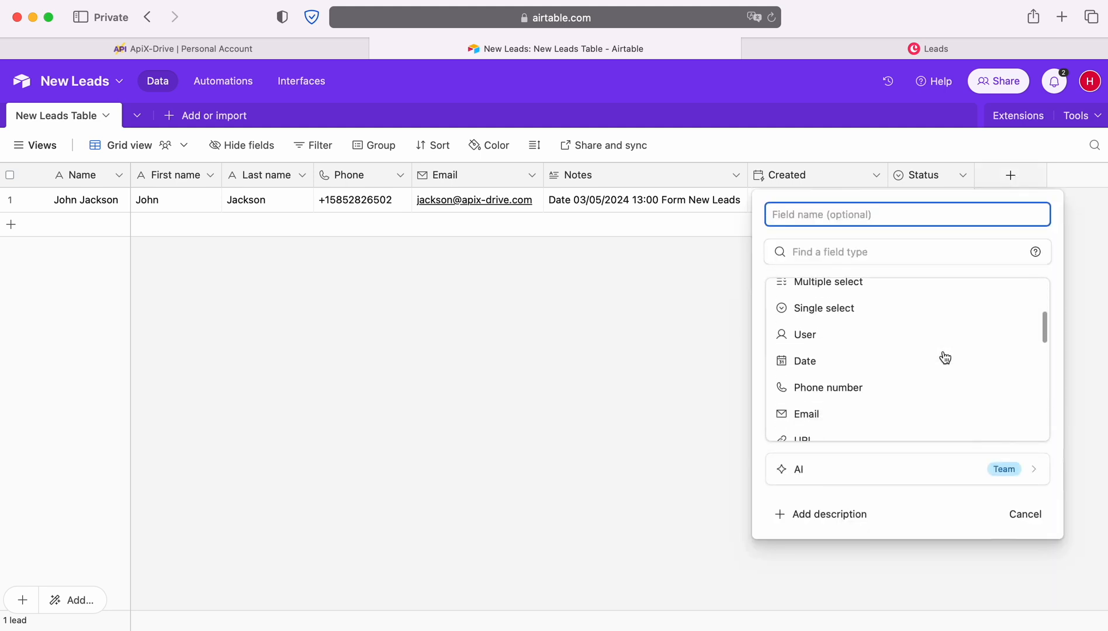
scroll(944, 355, "down", 5)
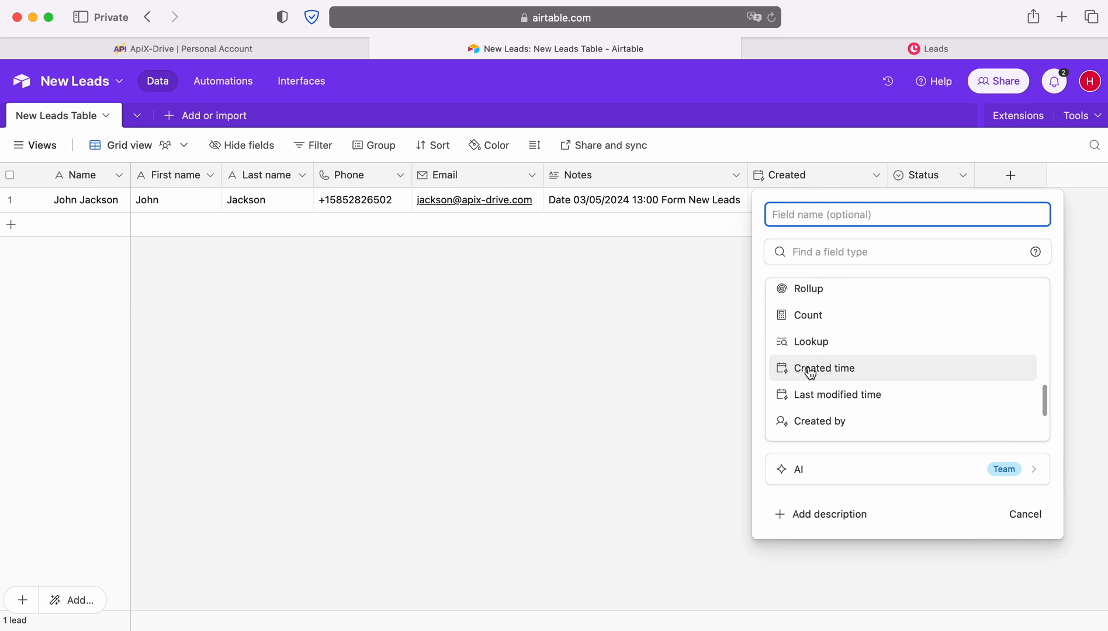
left_click(710, 315)
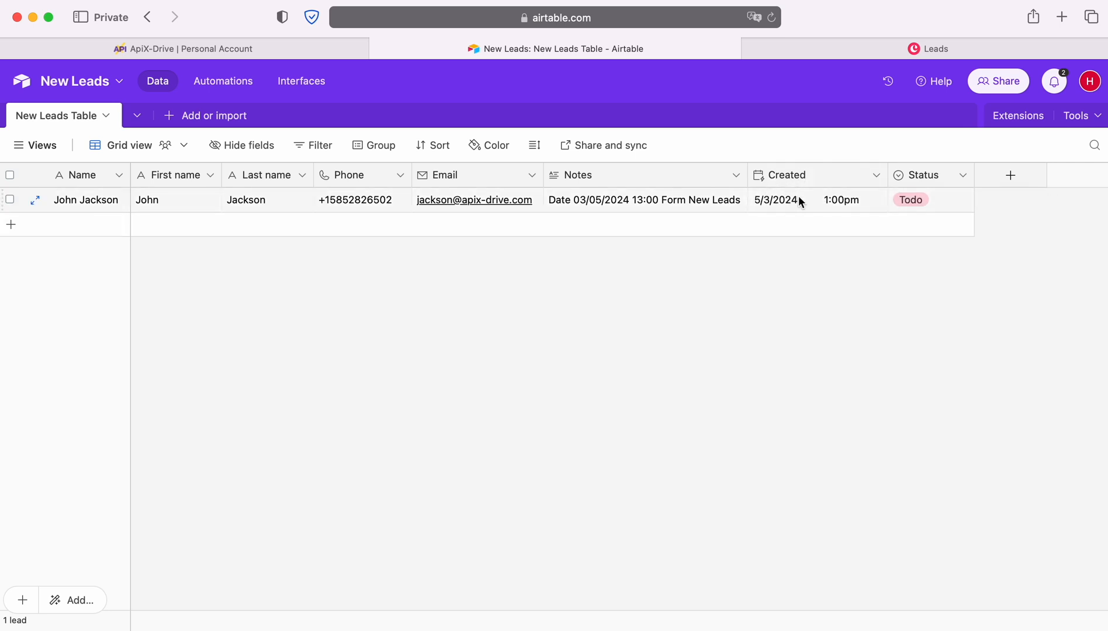
Return to ApiX-Drive, choose Created as the Created time column, and save the source settings
left_click(123, 50)
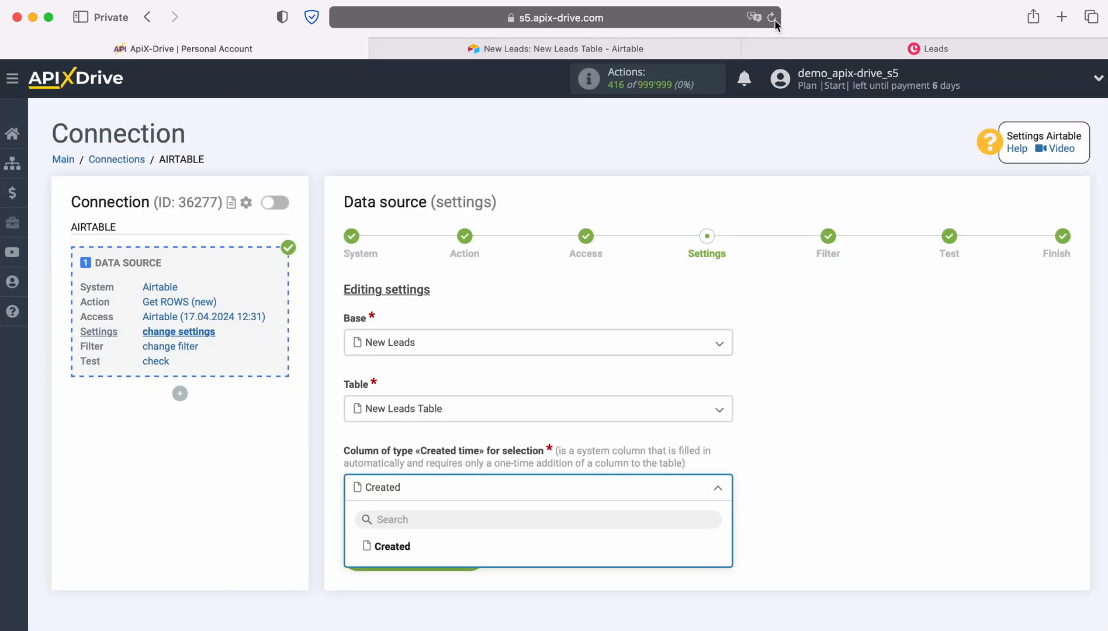
left_click(400, 546)
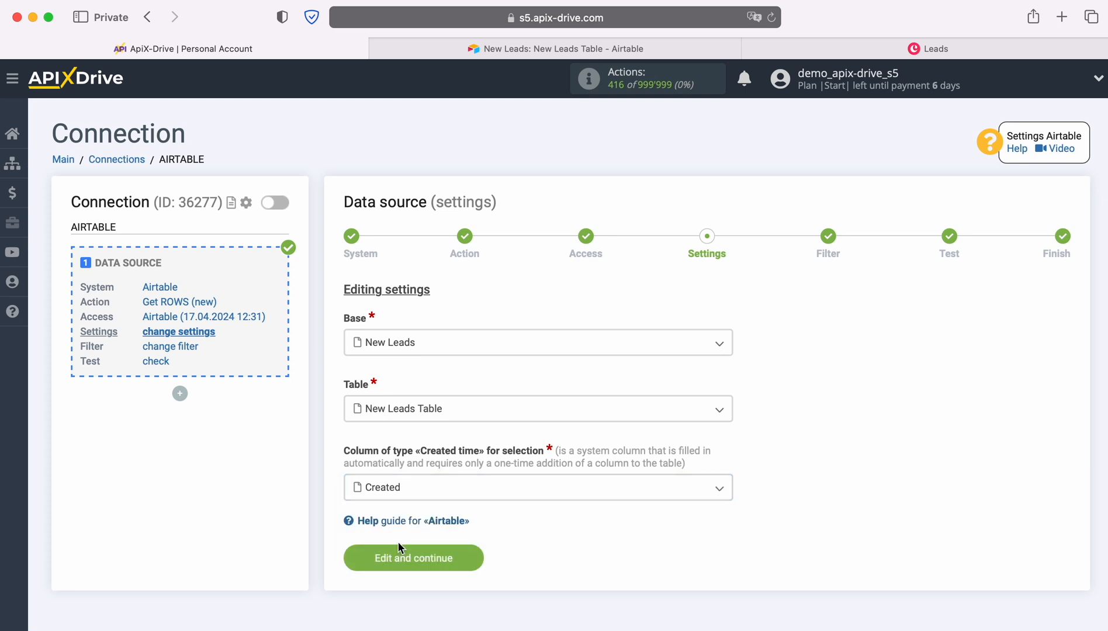
left_click(473, 554)
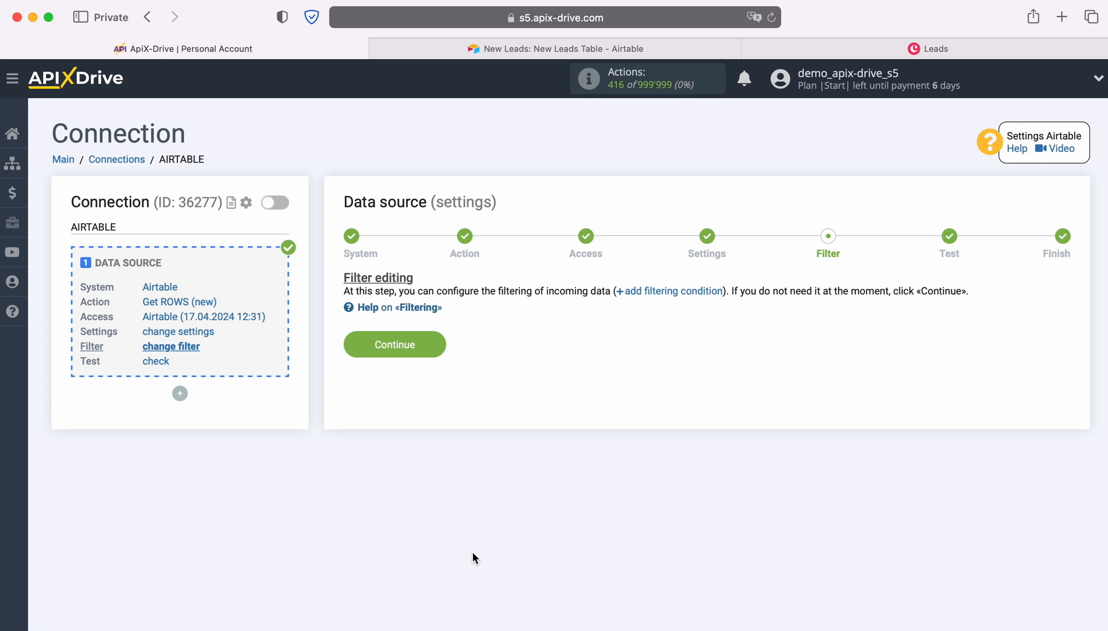
Finish the data source setup without a filter, accepting the test data, and start configuring the data destination
left_click(435, 338)
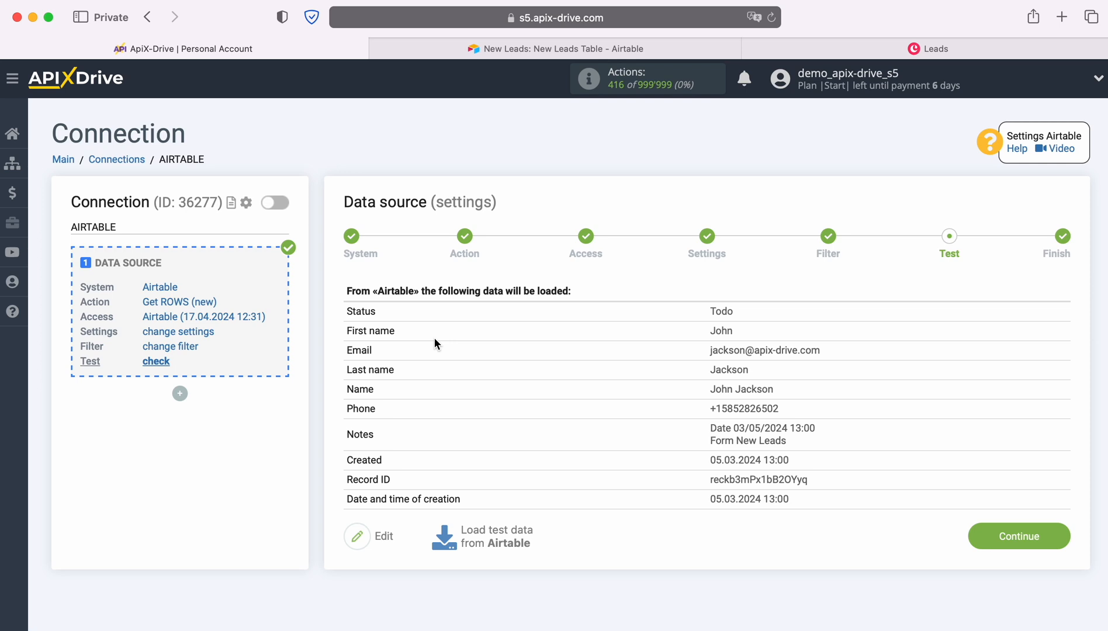
left_click(1062, 529)
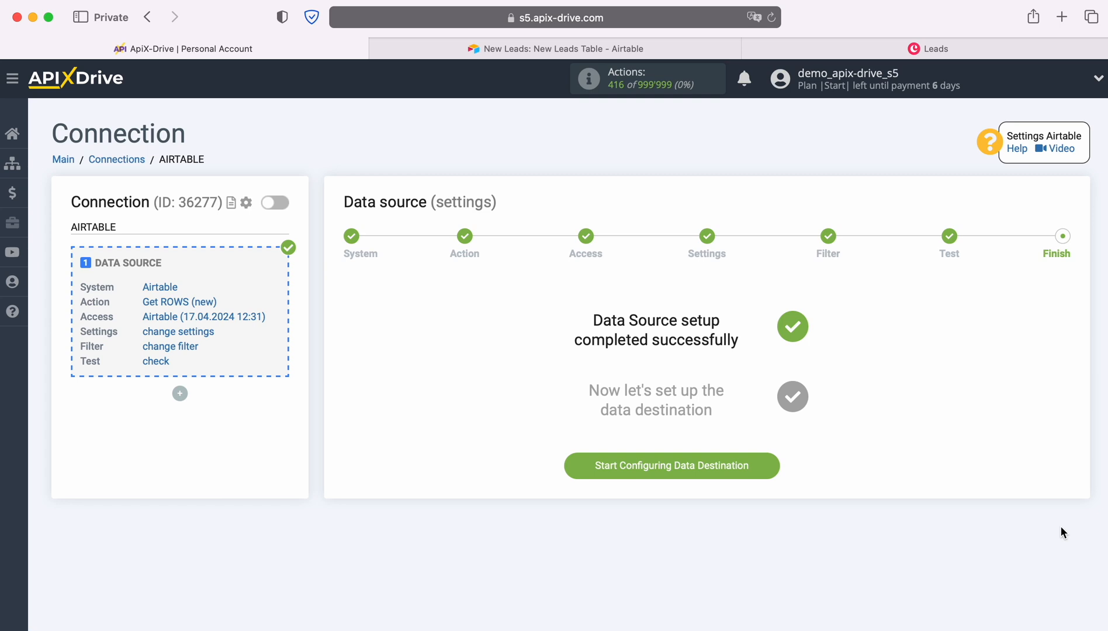
left_click(773, 465)
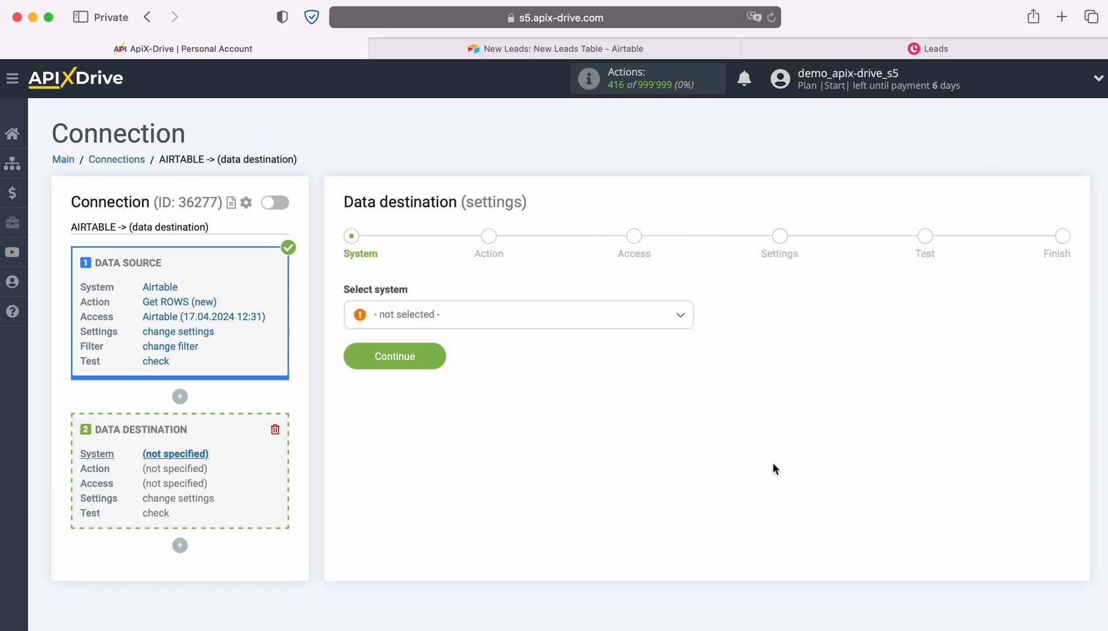
Set Copper as the data destination system and proceed to the action stage
left_click(621, 317)
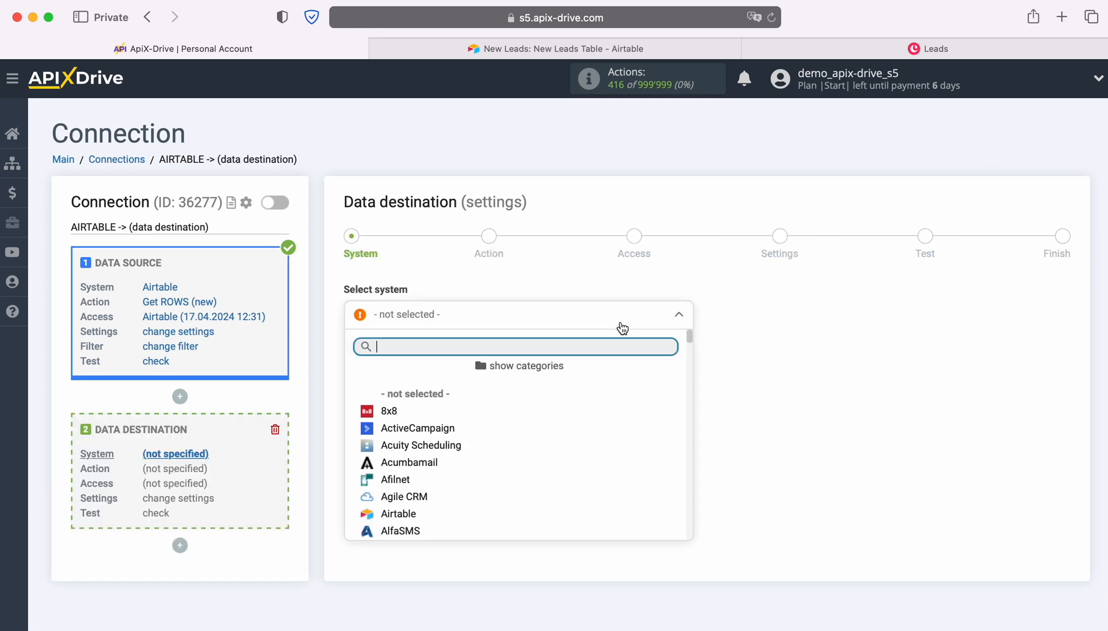
scroll(633, 448, "down", 5)
scroll(634, 449, "down", 10)
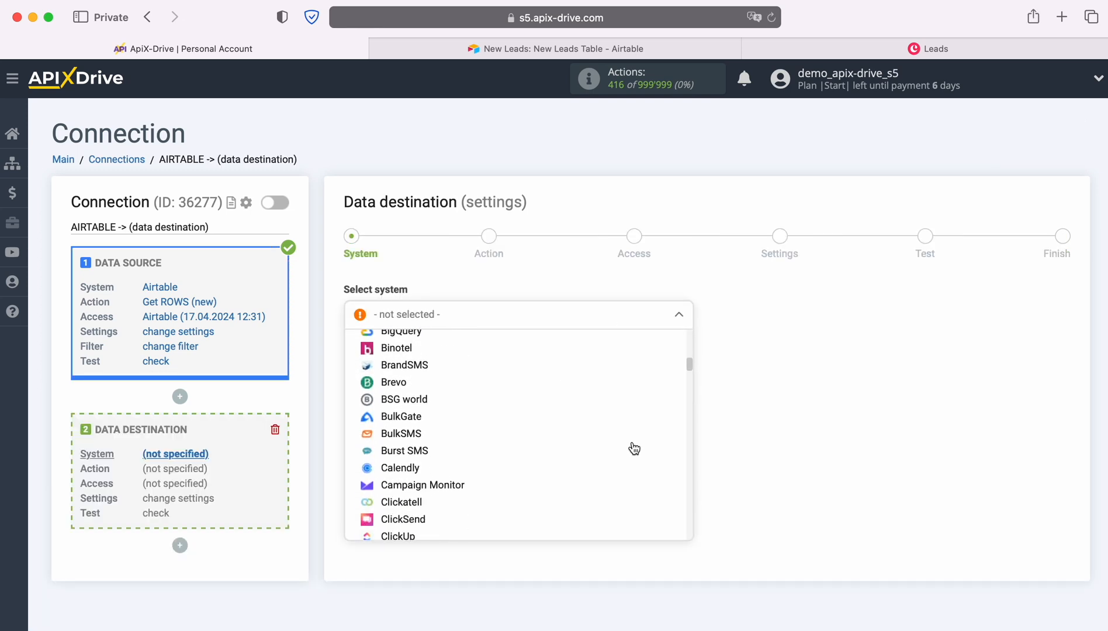
left_click(495, 447)
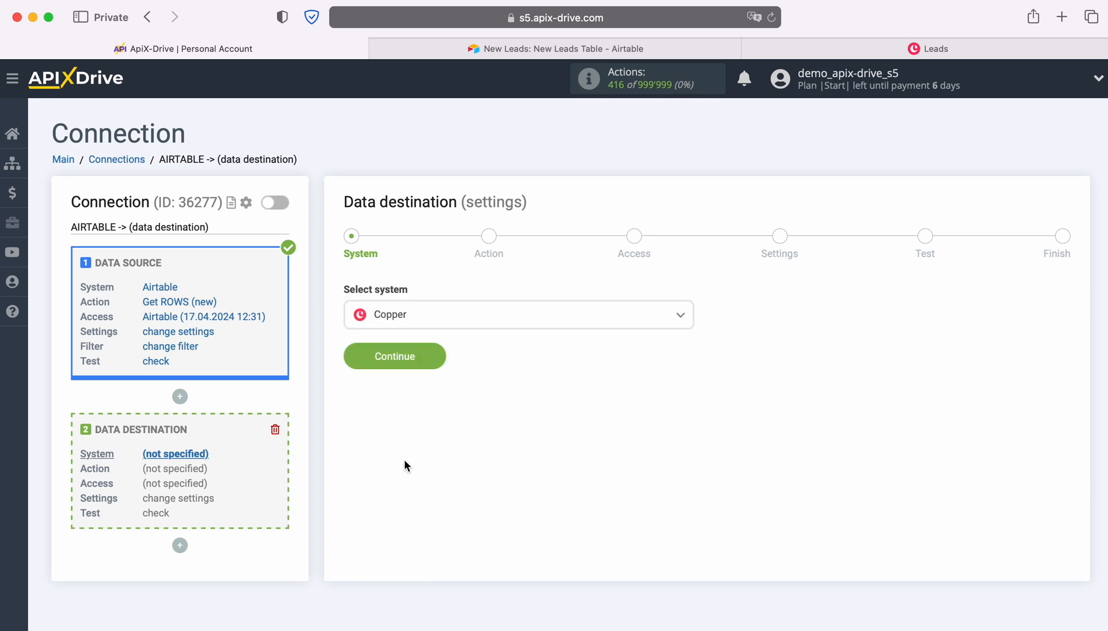
left_click(440, 356)
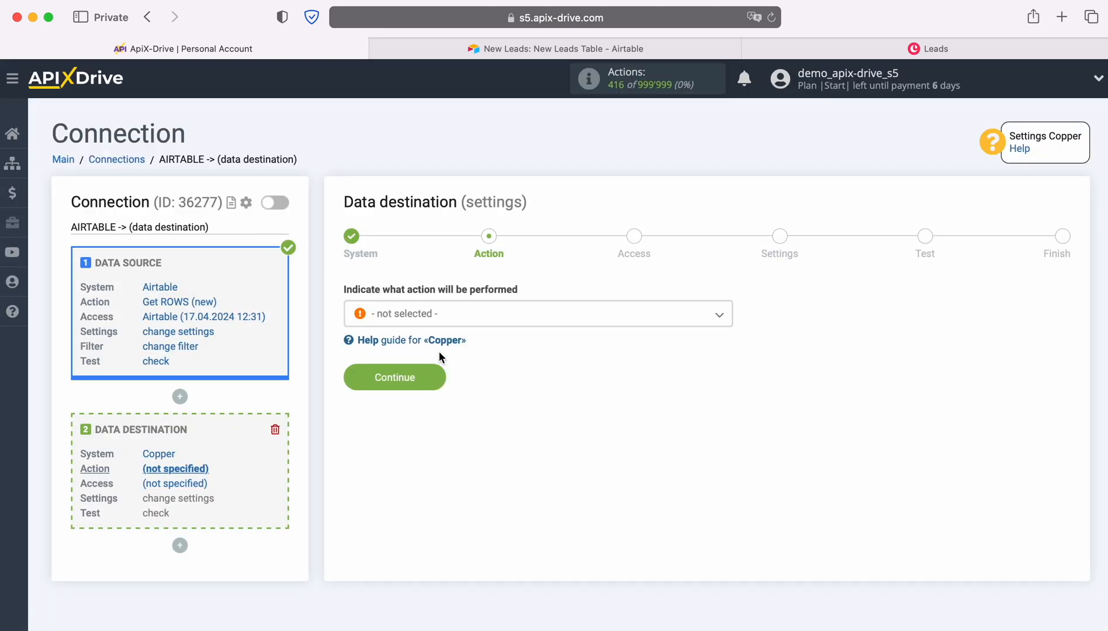
Set the Copper destination action to Create LEAD and proceed to the access stage
left_click(512, 322)
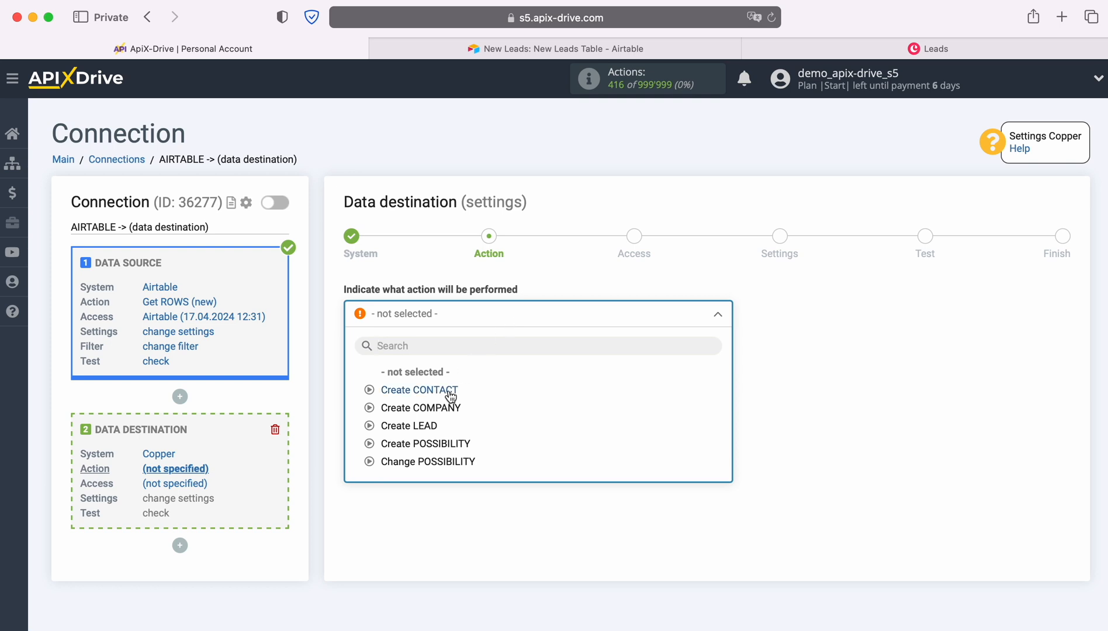
left_click(432, 426)
left_click(437, 376)
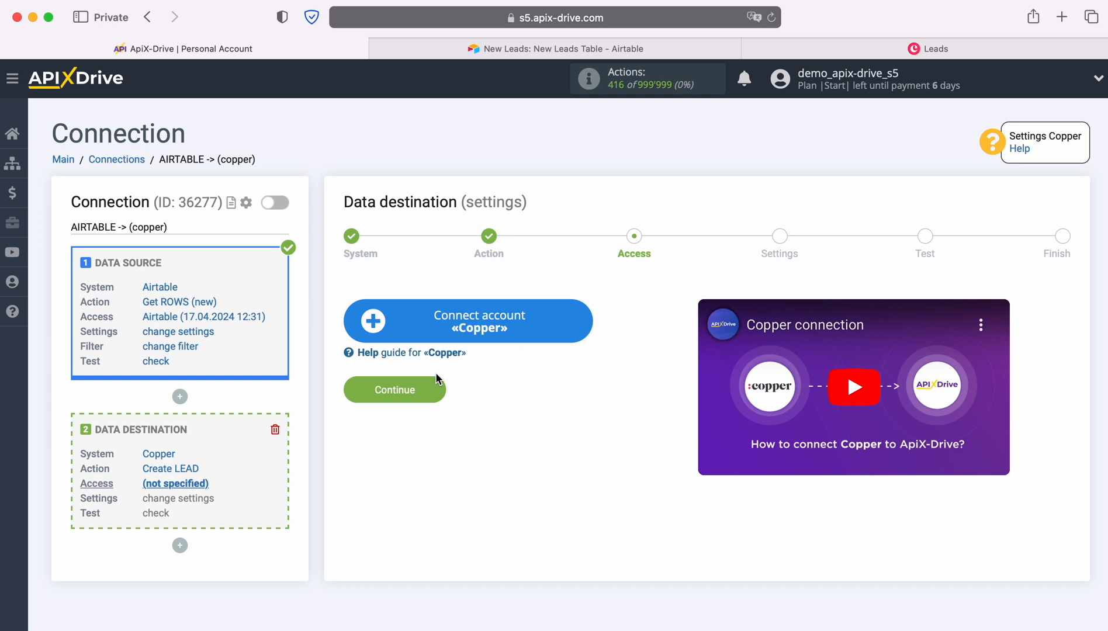
Start connecting a Copper account and paste the account e-mail into the connection setup
left_click(576, 322)
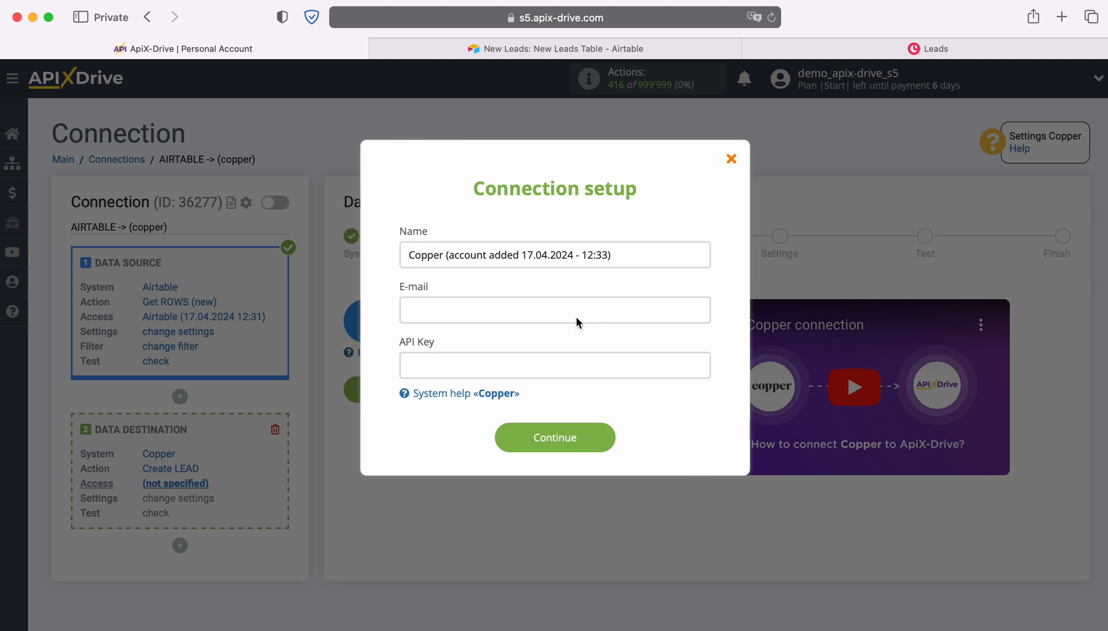
right_click(427, 310)
left_click(455, 350)
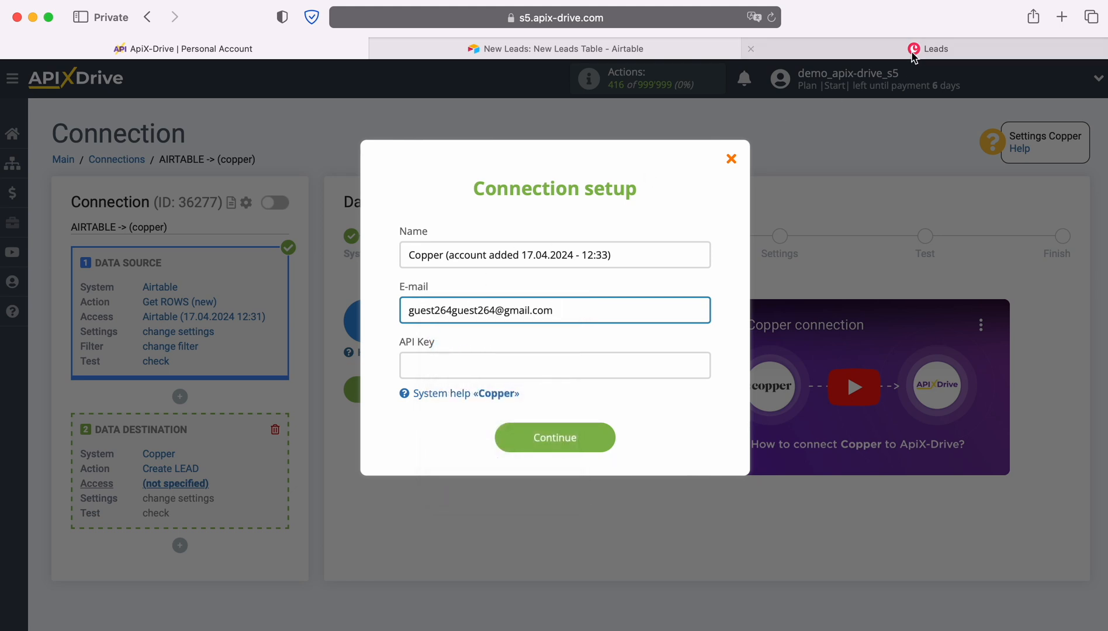
Switch to Copper and generate a new API key in the Integrations settings
left_click(915, 48)
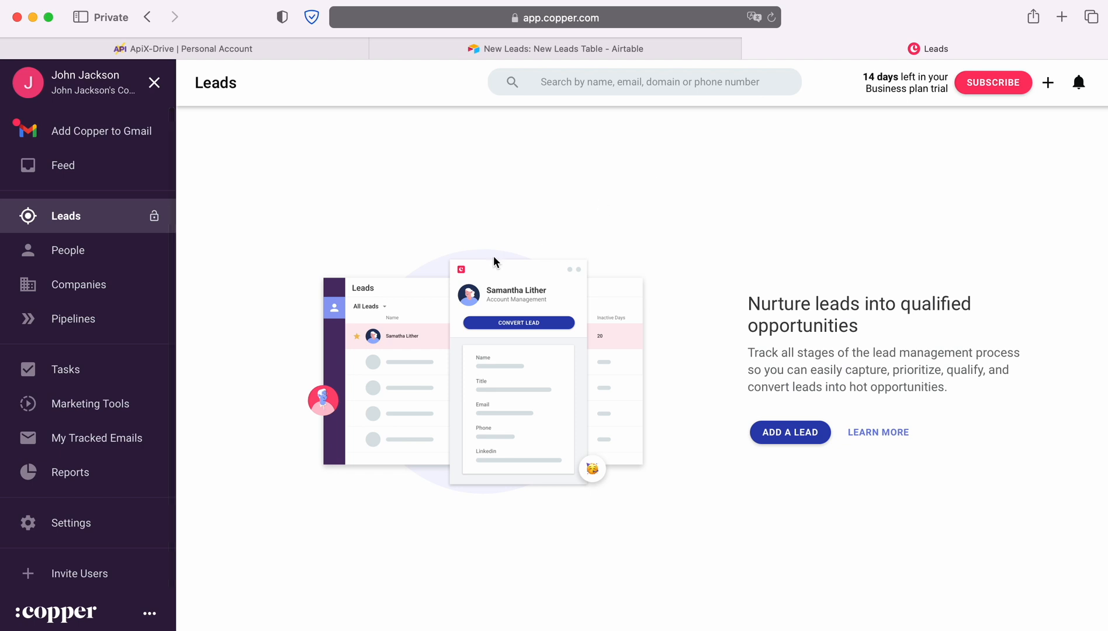
left_click(66, 531)
scroll(305, 473, "down", 1)
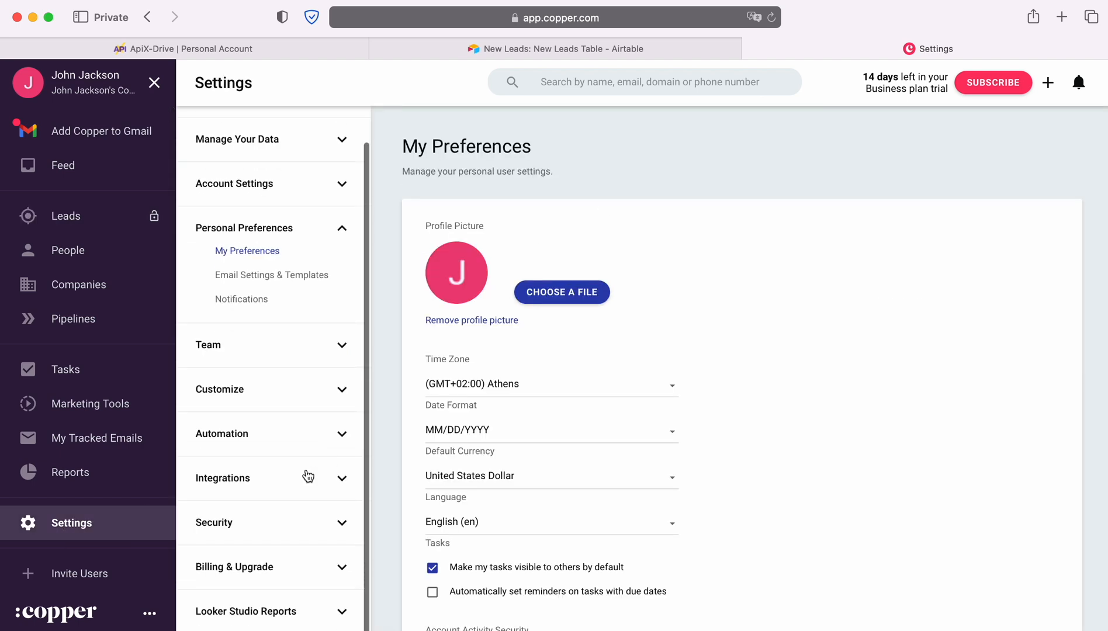
left_click(274, 483)
left_click(240, 527)
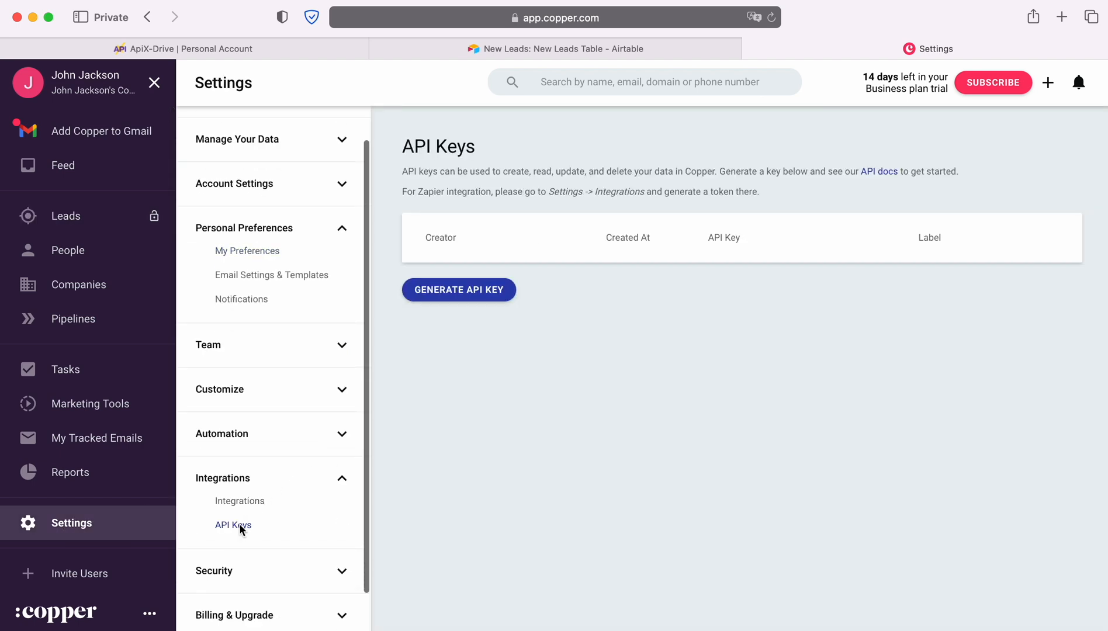
left_click(494, 290)
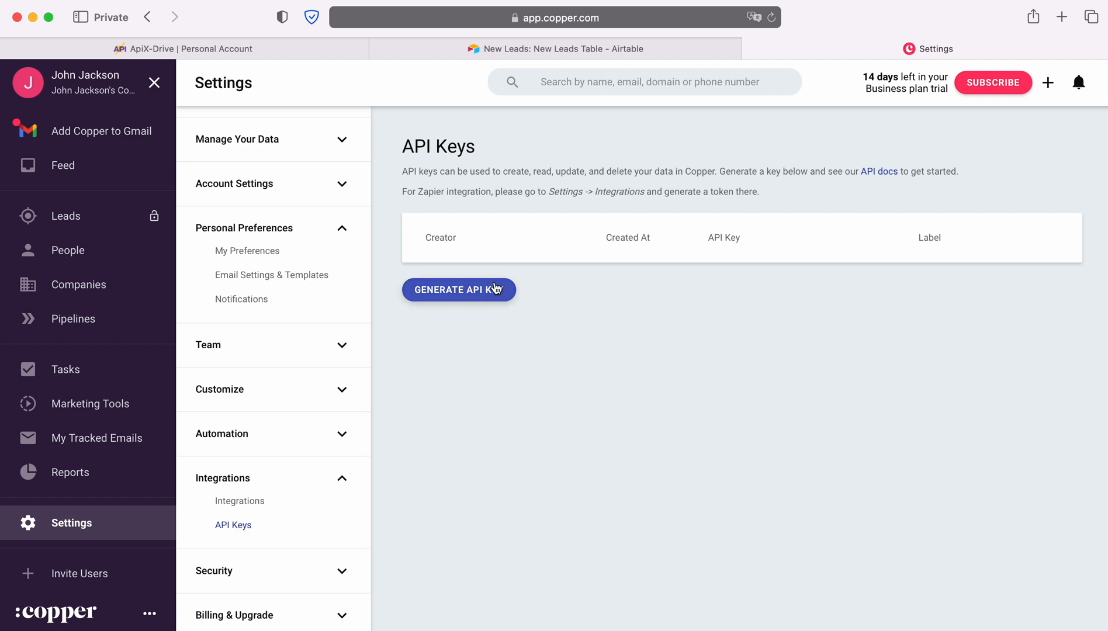
Copy the generated API key, return to ApiX-Drive, paste it as the API Key, and save the Copper account connection
left_click_drag(707, 291, 884, 296)
right_click(858, 293)
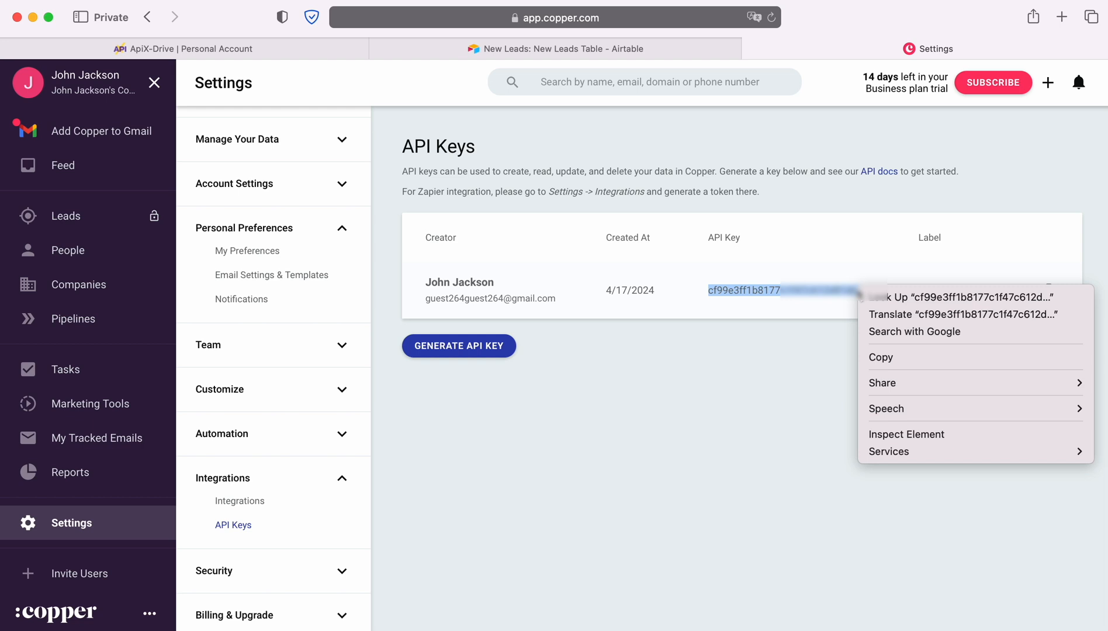
left_click(887, 358)
left_click(216, 49)
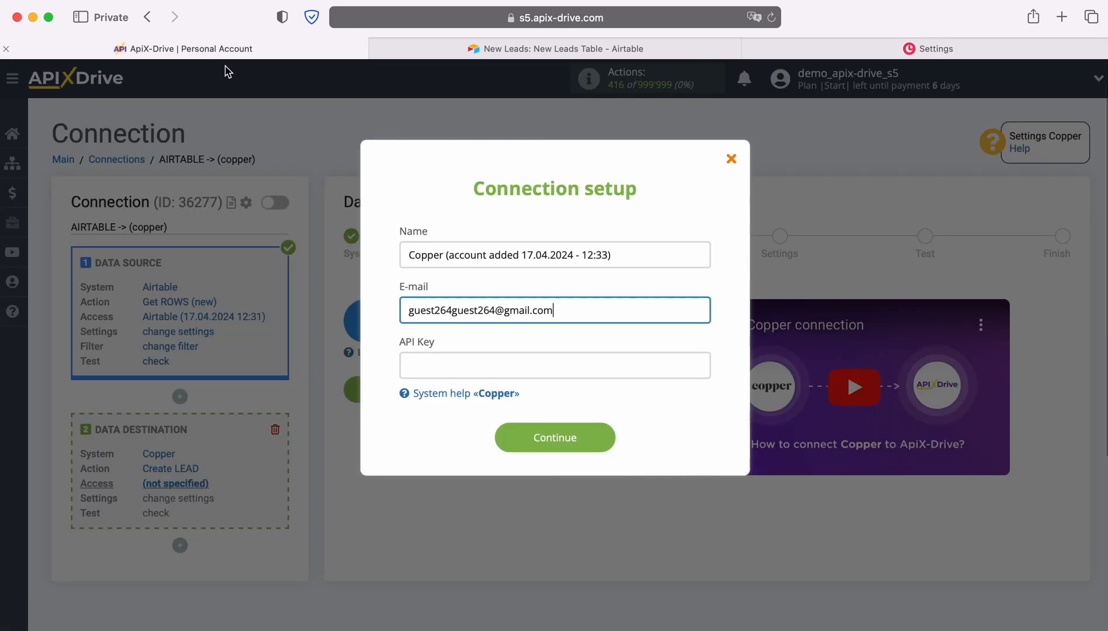
right_click(431, 365)
left_click(455, 404)
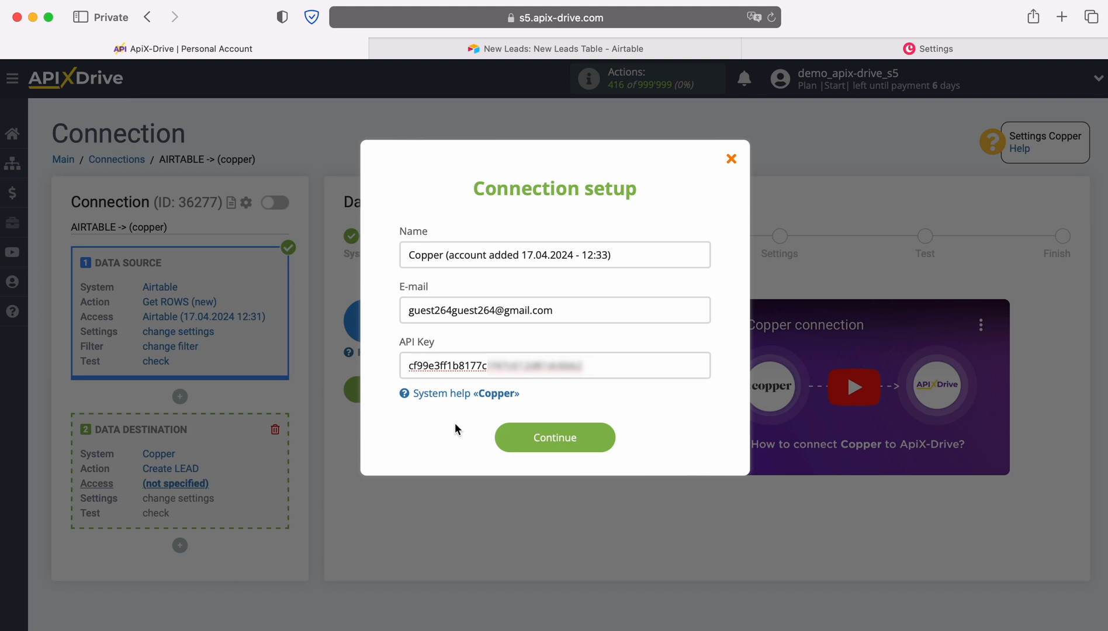
left_click(610, 439)
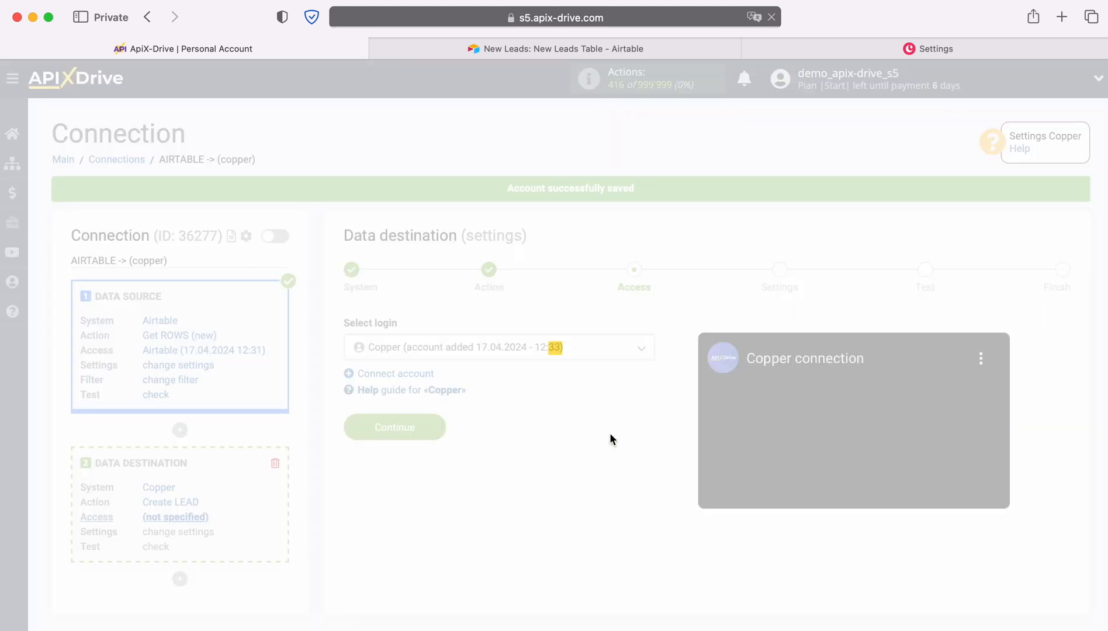
Choose the newly added Copper account as the destination login and proceed to the field settings
left_click(583, 354)
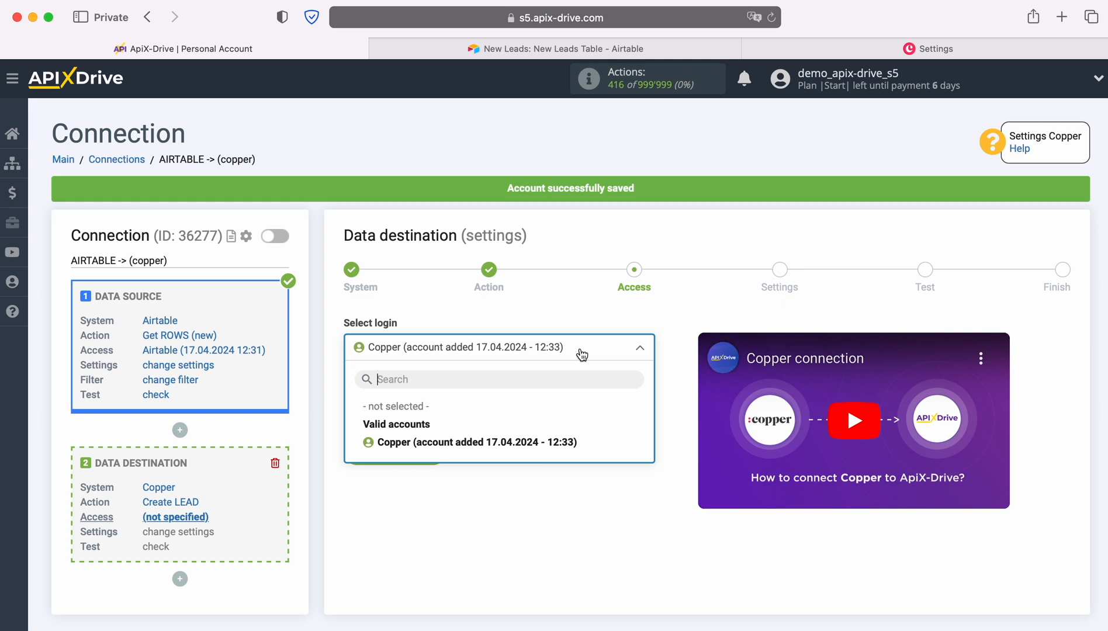
left_click(571, 440)
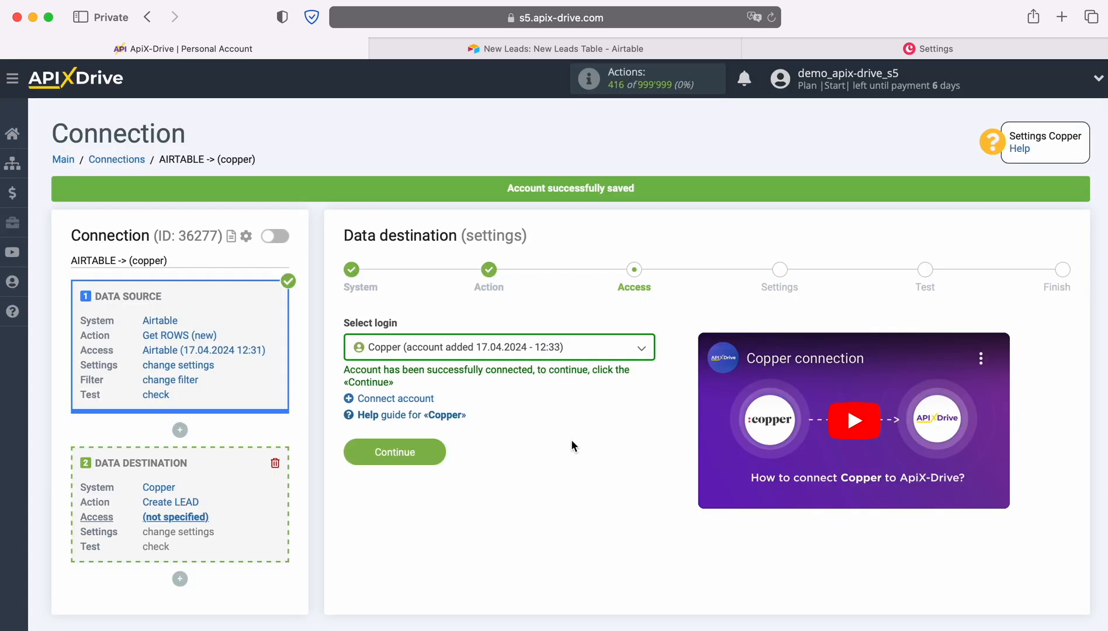
left_click(443, 452)
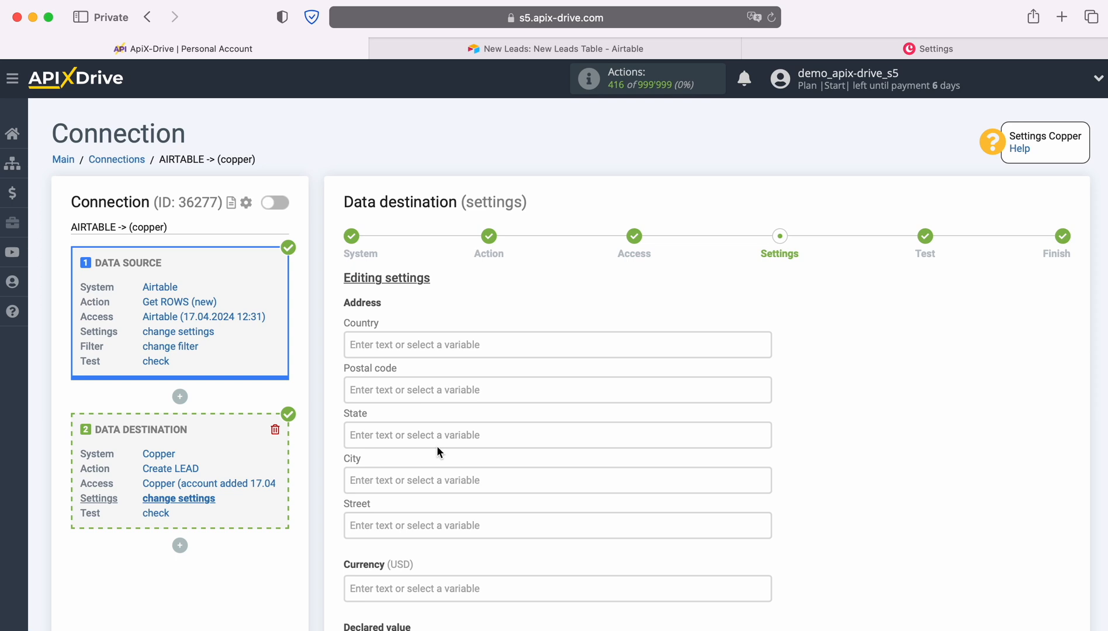
Fill the lead's Details field with the Airtable Created variable, preceded by the label "Date"
scroll(602, 357, "down", 3)
scroll(605, 361, "down", 2)
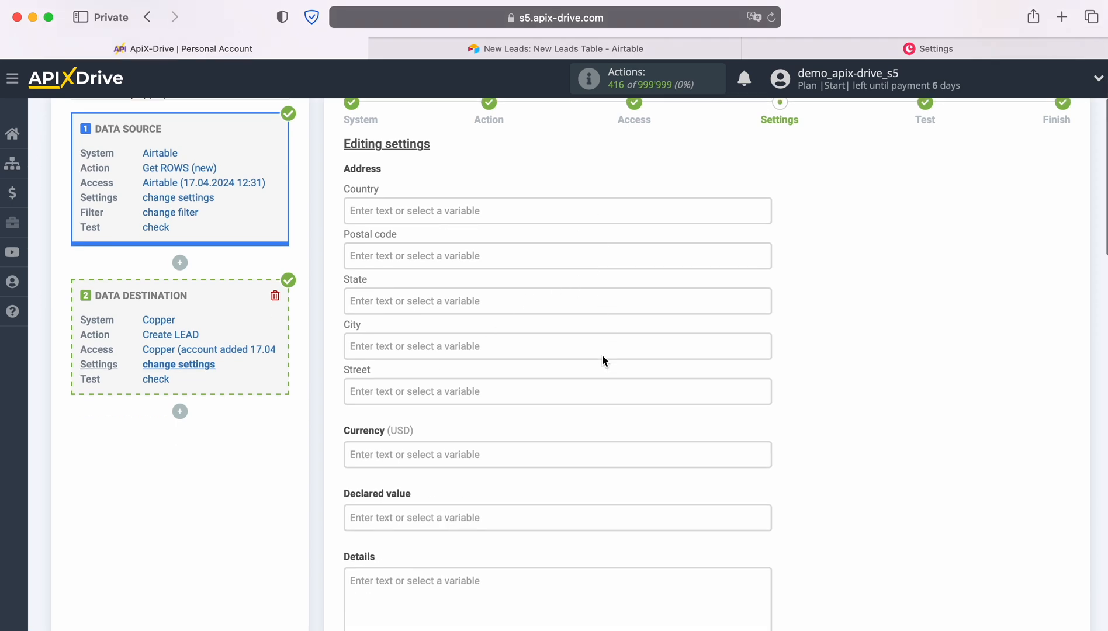
scroll(602, 354, "down", 6)
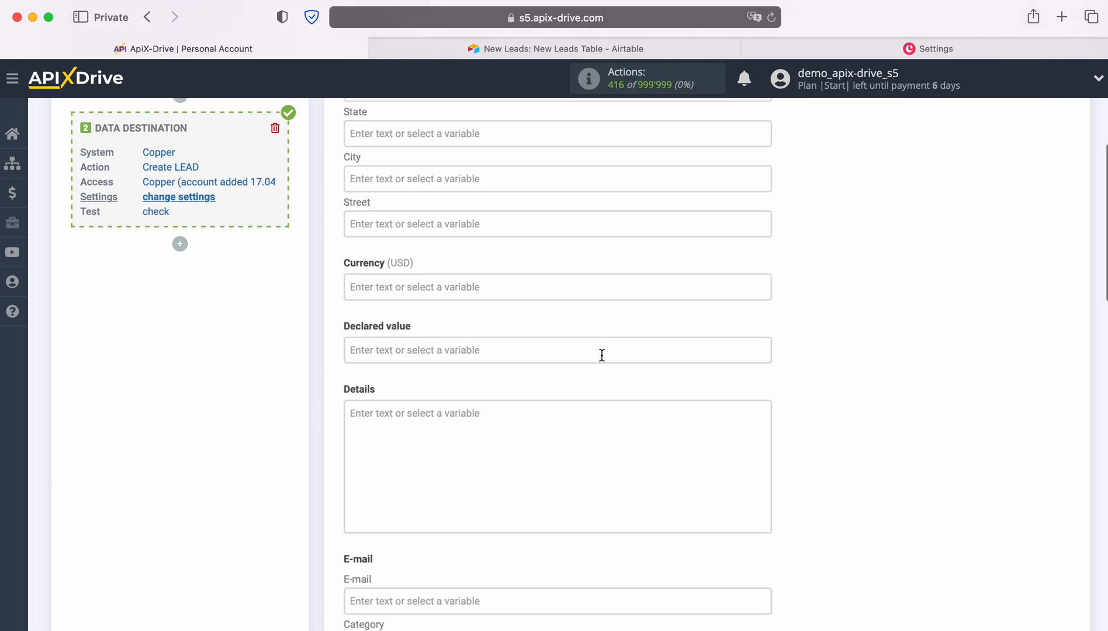
left_click(421, 413)
scroll(421, 416, "down", 2)
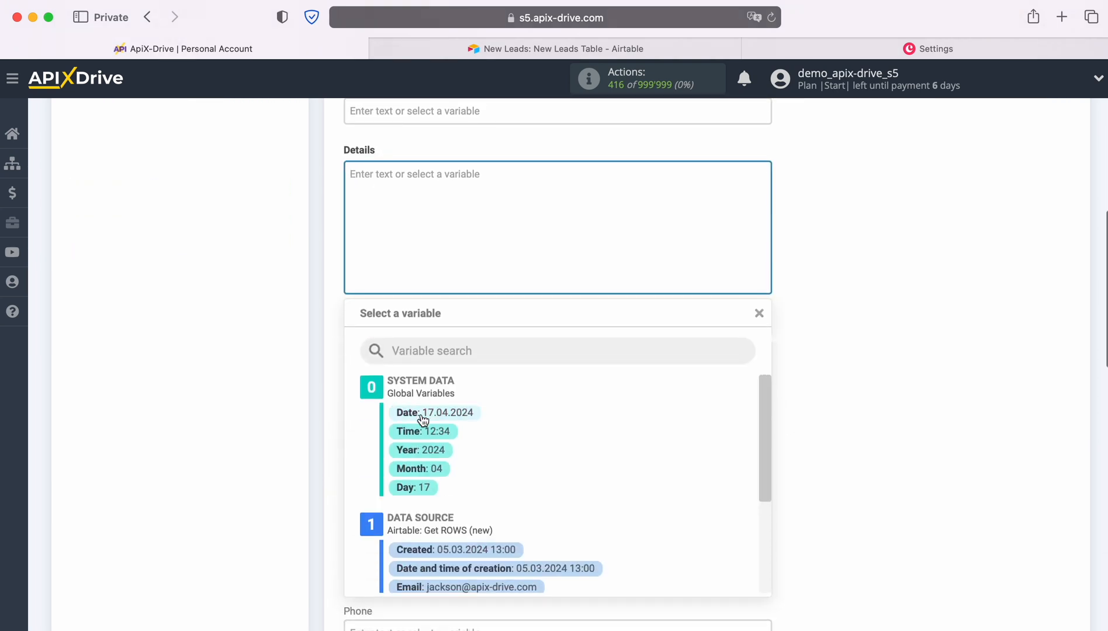
scroll(545, 479, "down", 3)
left_click(467, 482)
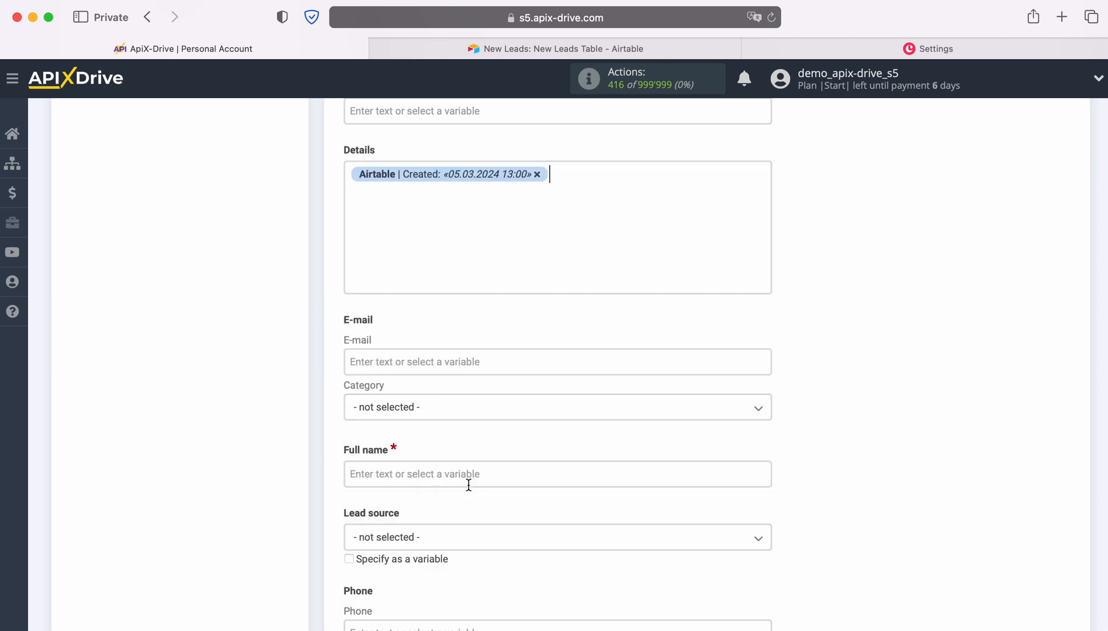
left_click(351, 174)
type("Date")
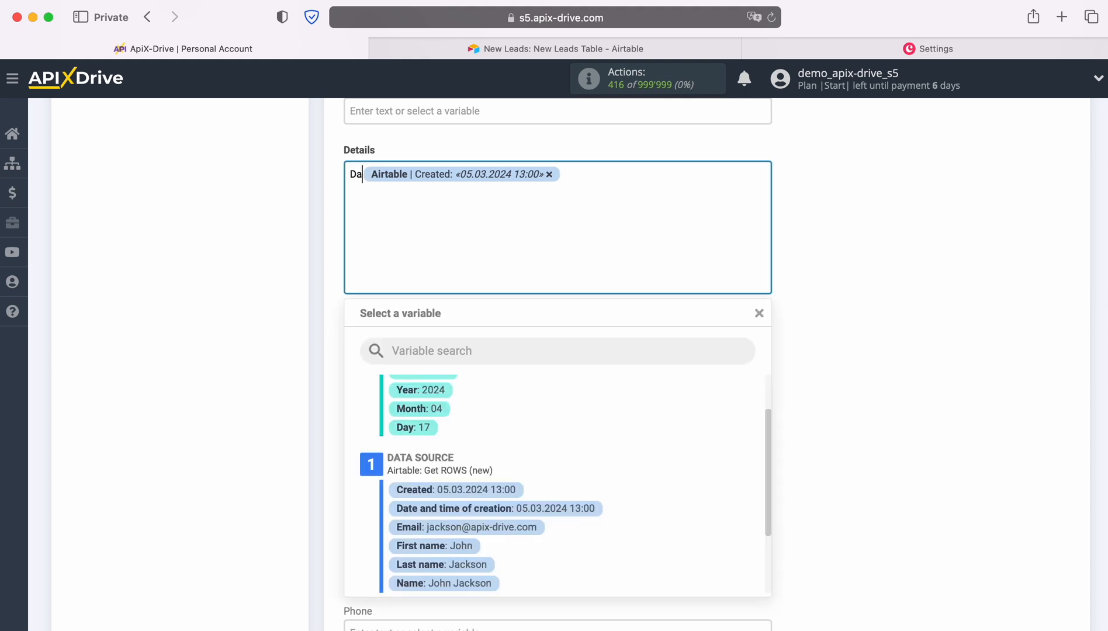
Add a second line to Details with the label "Note" followed by the Airtable Notes variable
left_click(619, 179)
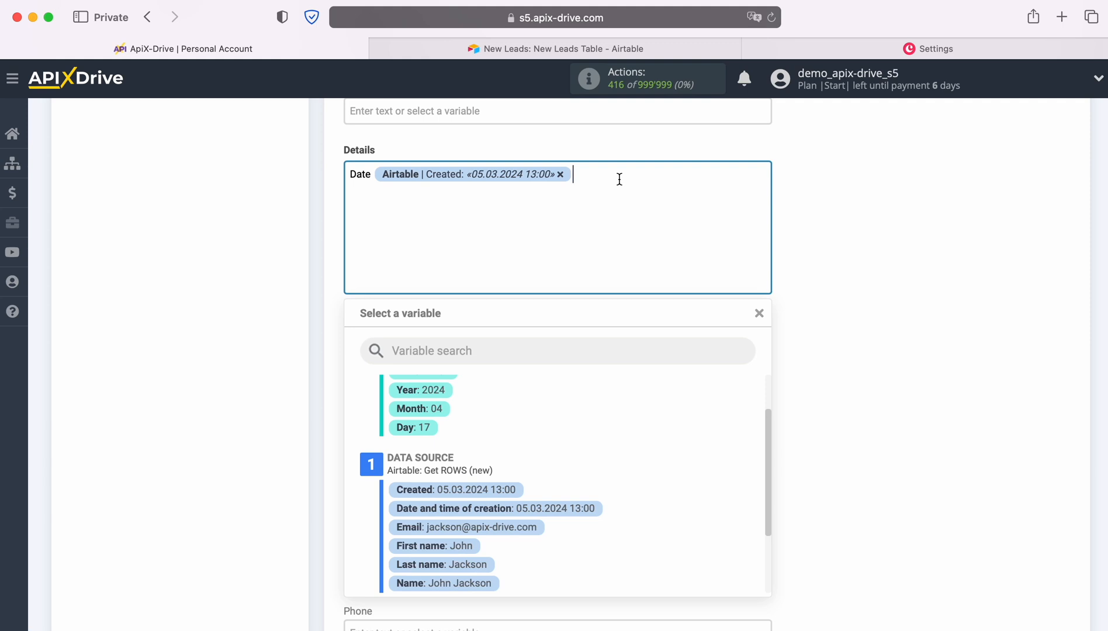
key("Return")
type("Note")
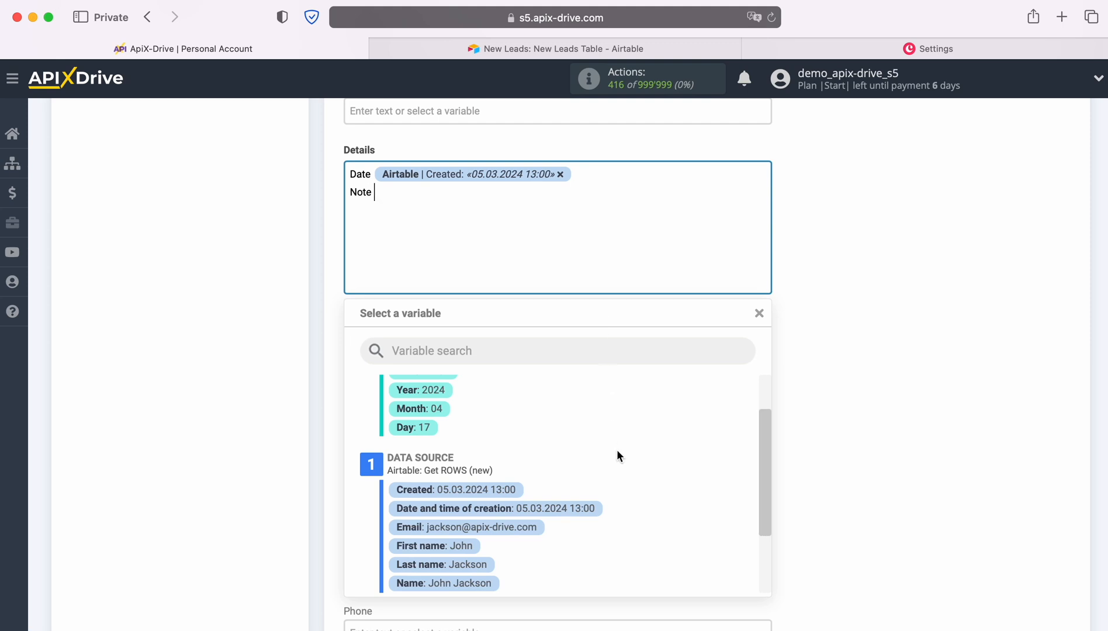
scroll(617, 450, "down", 3)
left_click(553, 511)
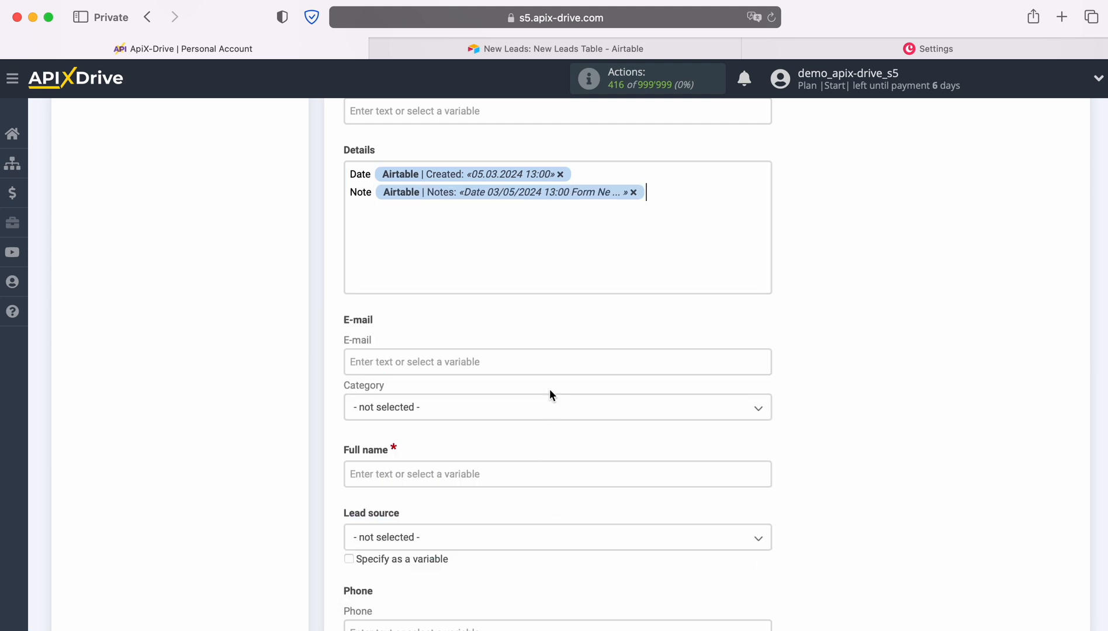
Set the lead's Currency to USD and its Declared value to 100
scroll(550, 390, "up", 4)
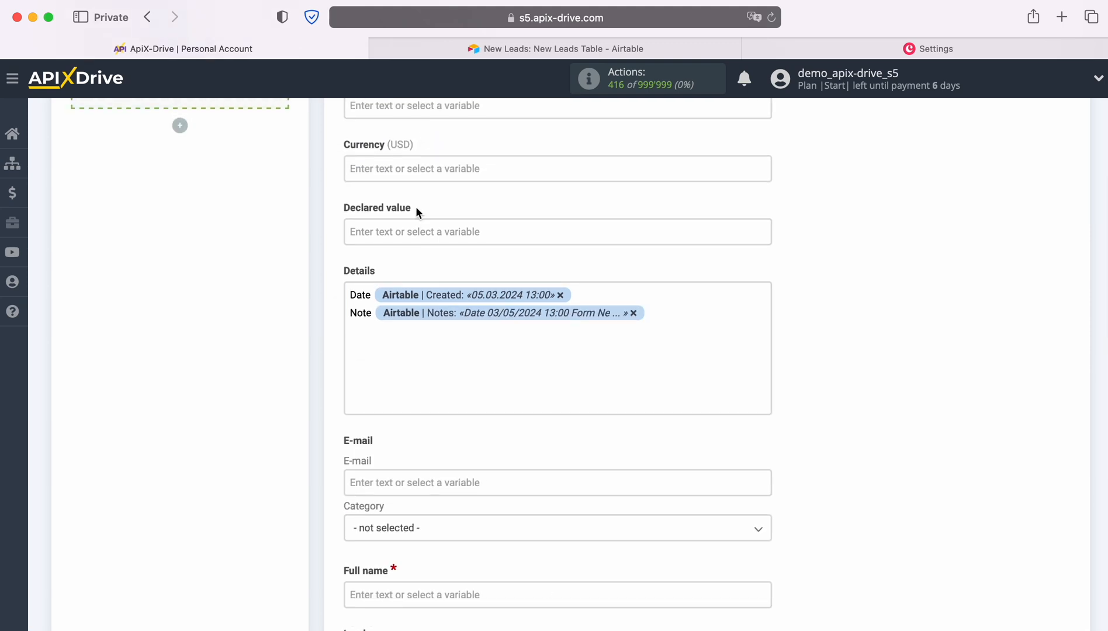
left_click(413, 169)
type("USD")
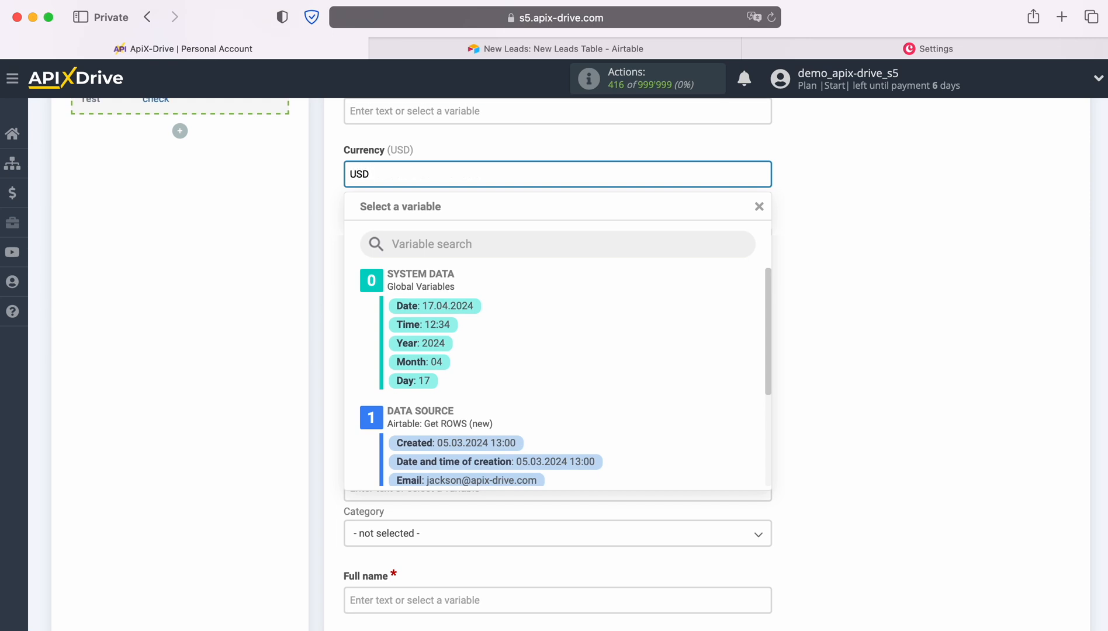
left_click(256, 236)
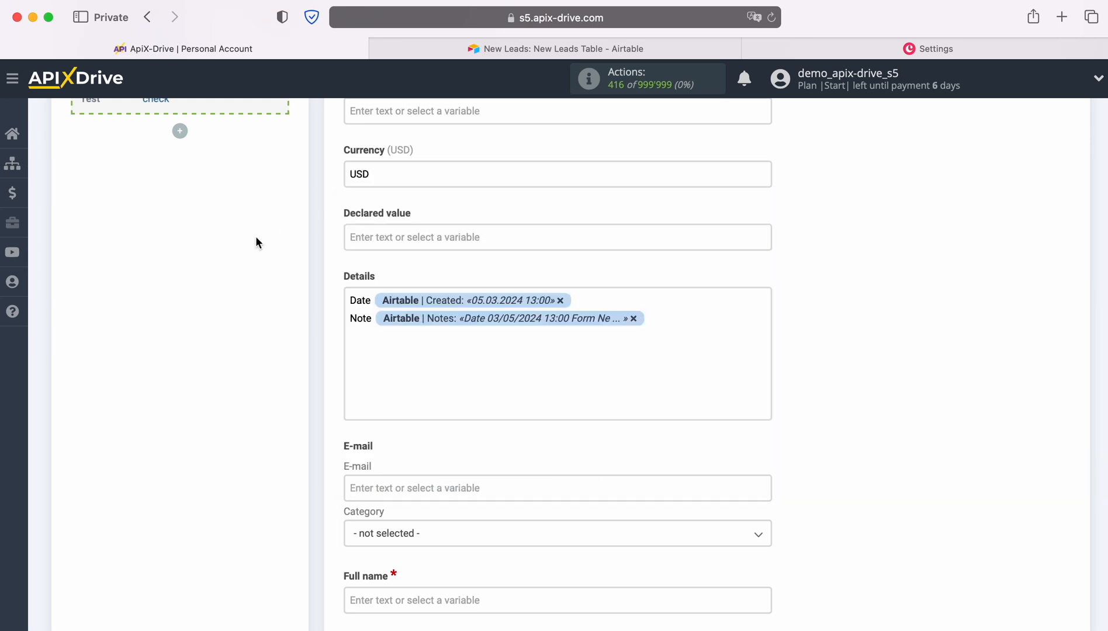
left_click(368, 237)
type("100")
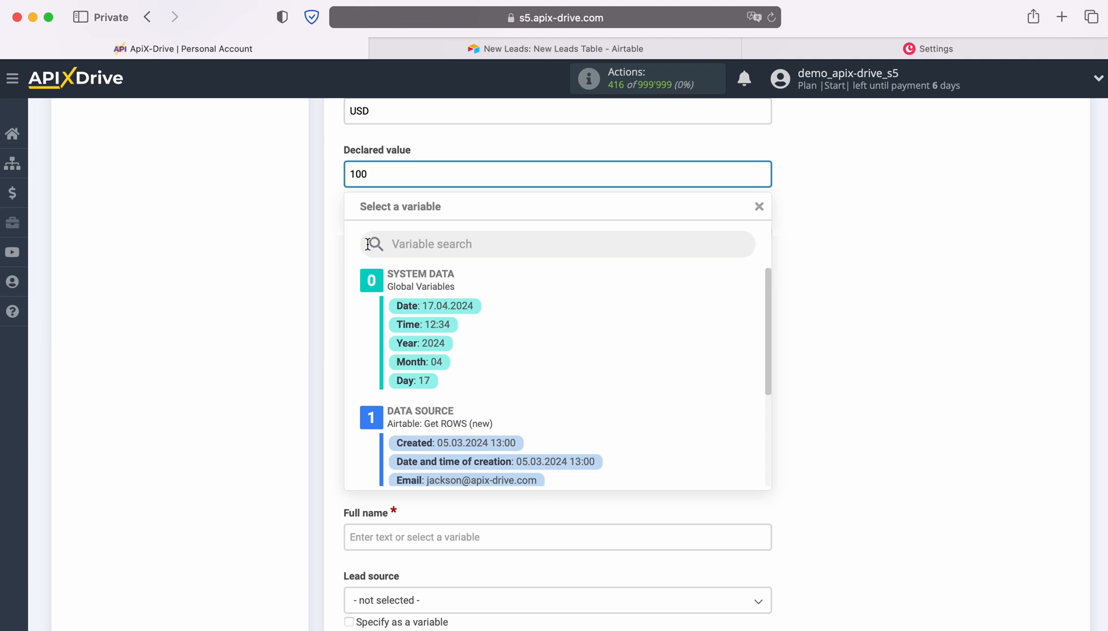
left_click(268, 270)
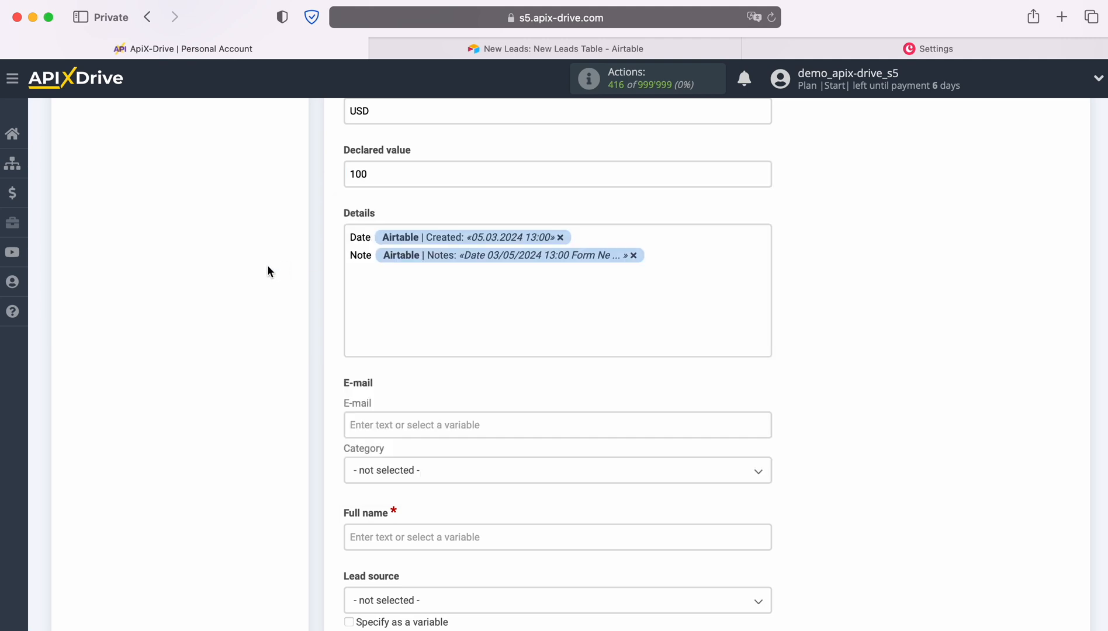
Map the lead's E-mail field to the Airtable Email variable and set its category to Work
scroll(268, 270, "down", 5)
left_click(386, 276)
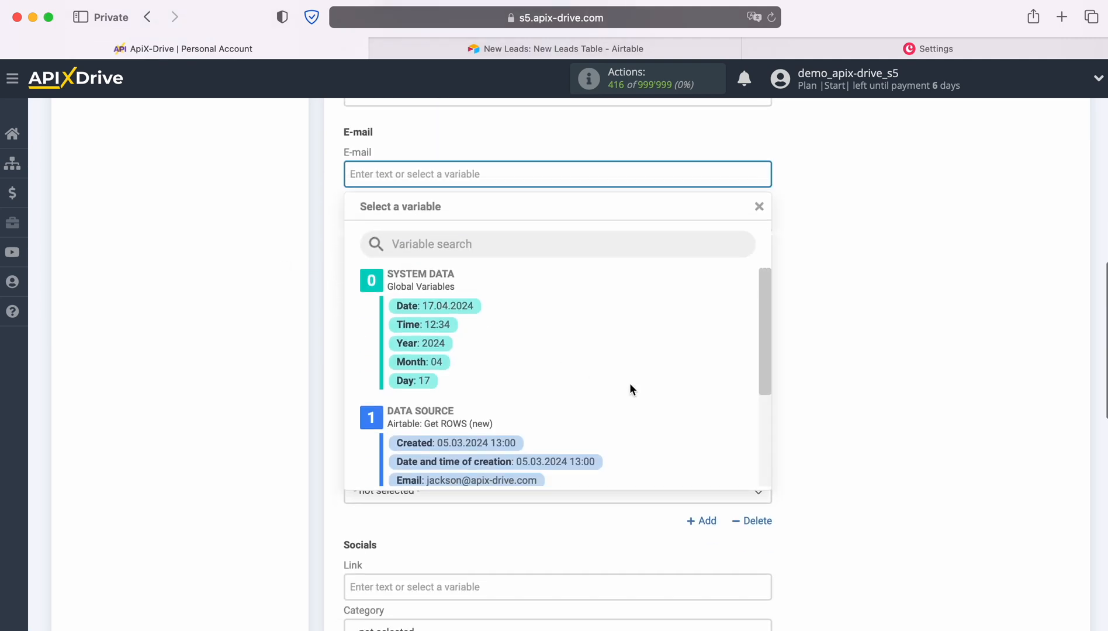
scroll(631, 386, "down", 3)
left_click(507, 397)
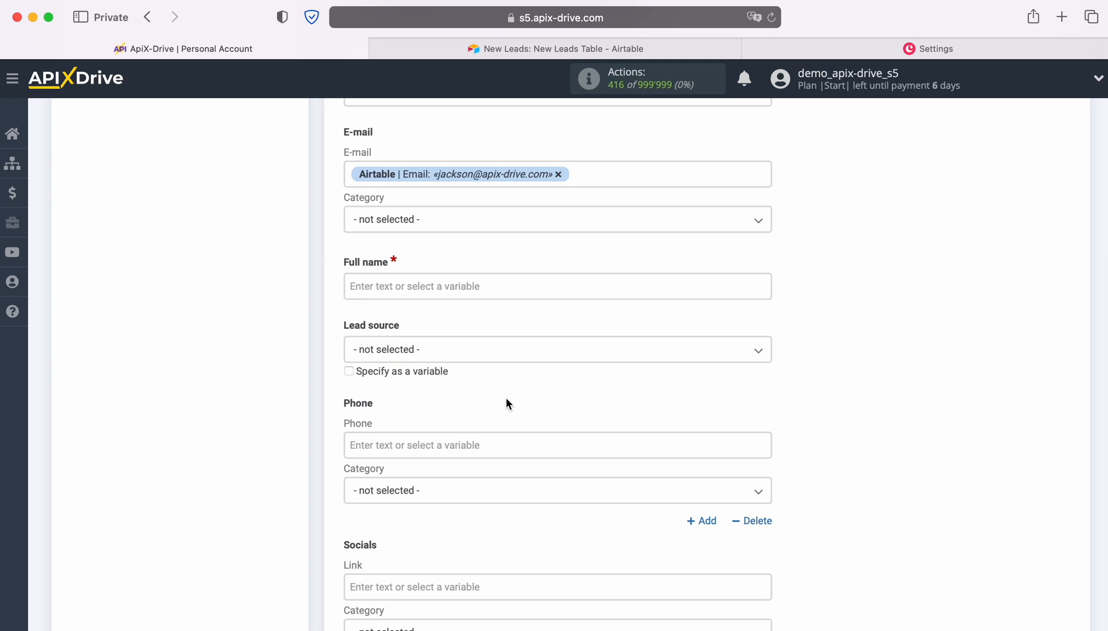
left_click(431, 224)
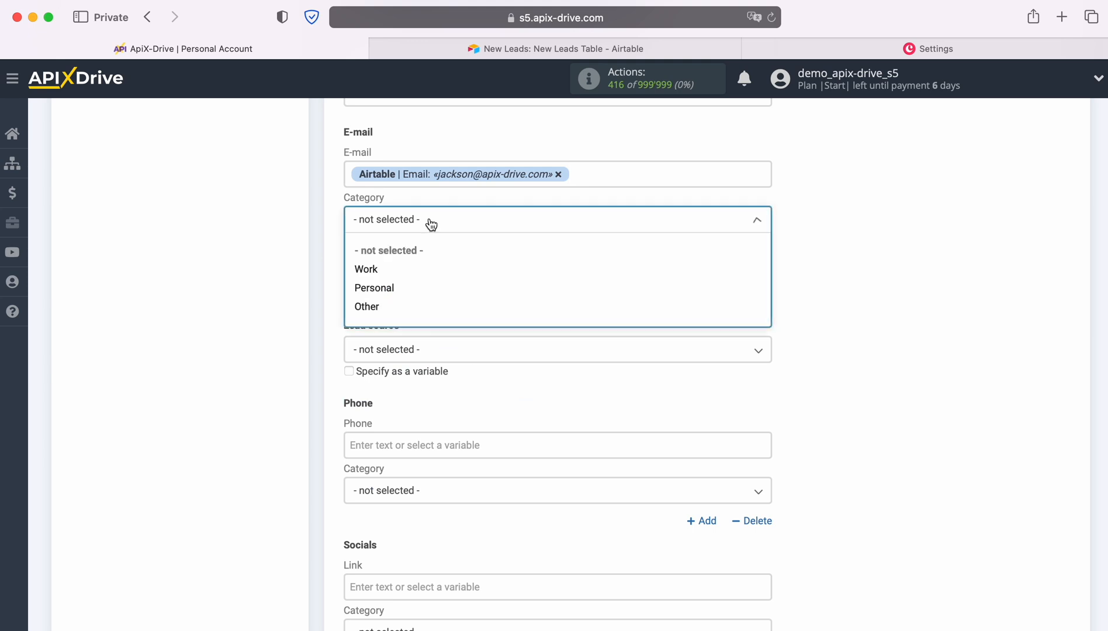
left_click(373, 269)
Map the required Full name field to the Airtable Name variable
left_click(350, 284)
scroll(687, 419, "down", 1)
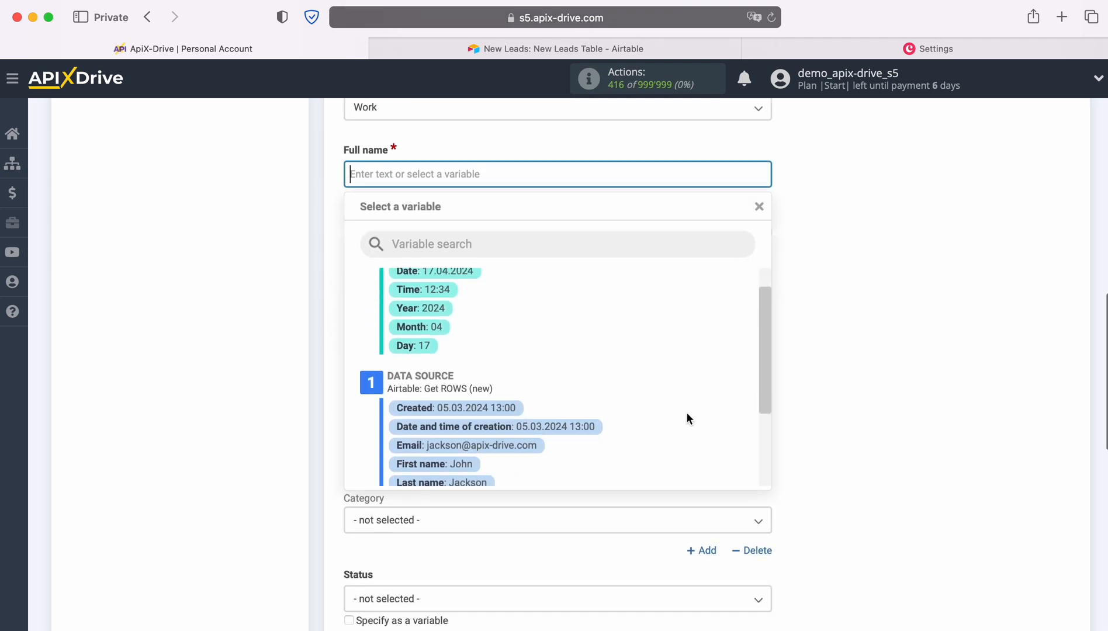
scroll(687, 417, "down", 2)
left_click(476, 428)
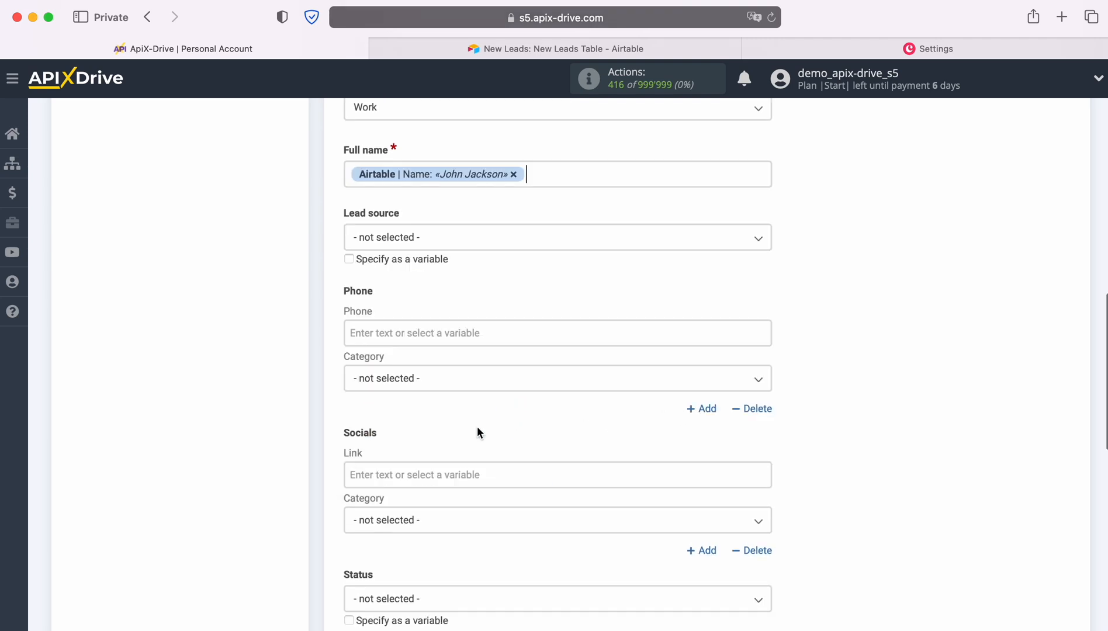
Set the lead source to Email
left_click(403, 239)
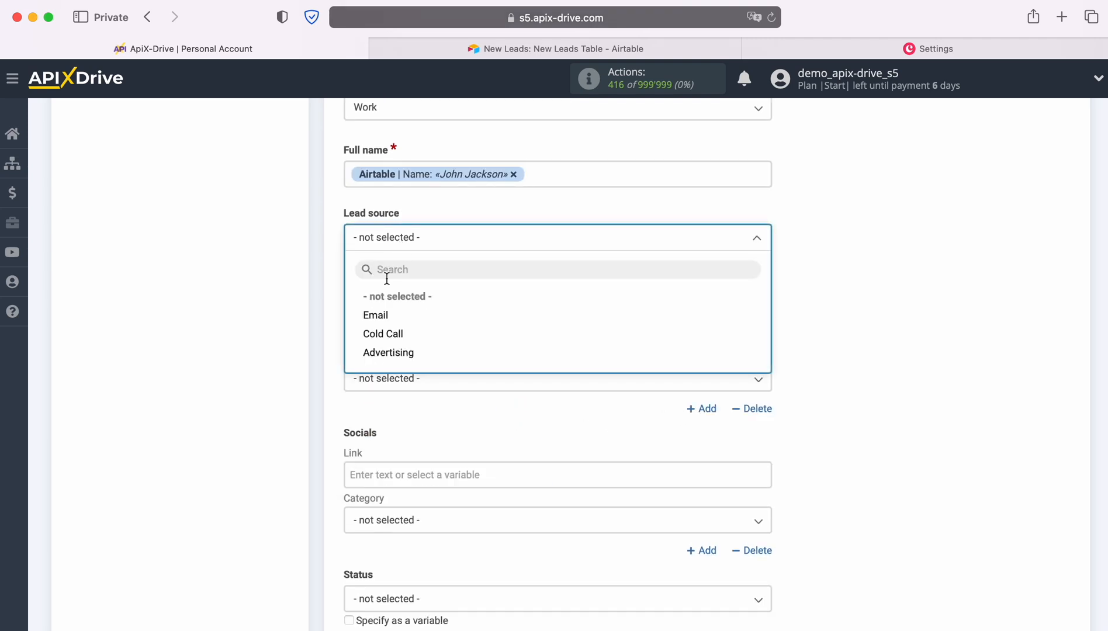
left_click(374, 316)
scroll(435, 297, "down", 2)
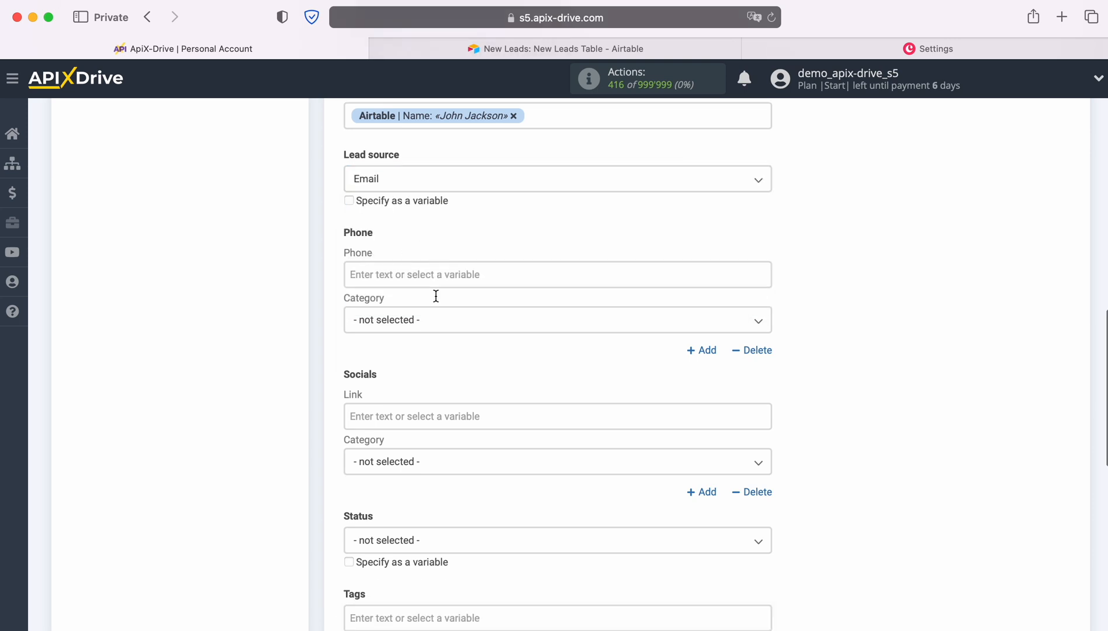
Map the lead's Phone field to the Airtable Phone variable and set its category to mobile
left_click(420, 273)
scroll(527, 316, "down", 3)
scroll(635, 350, "down", 2)
scroll(635, 351, "down", 3)
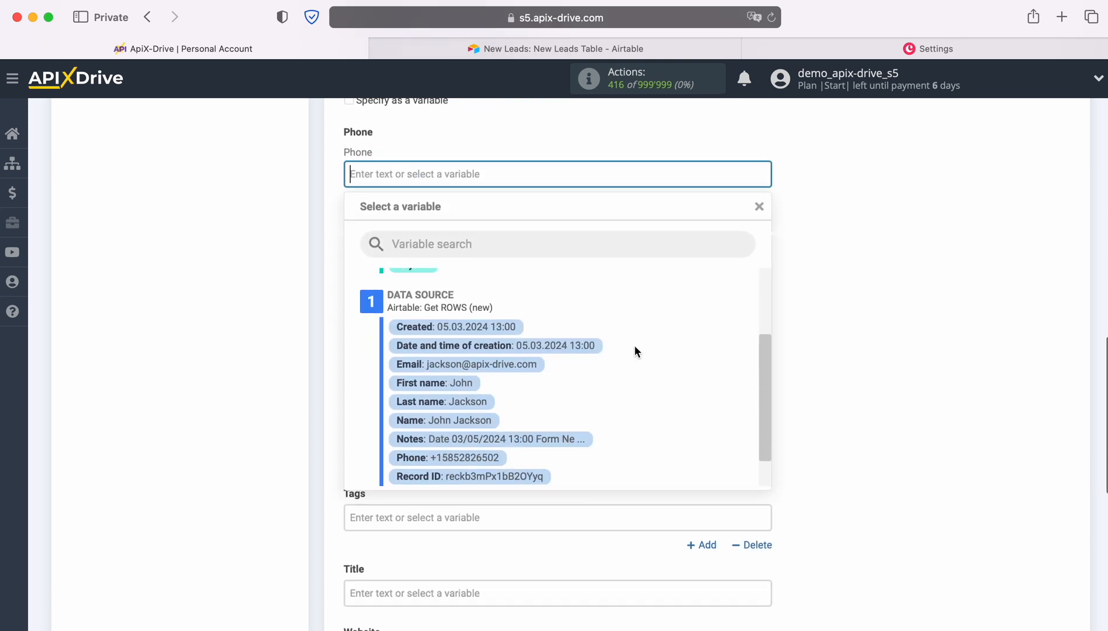
left_click(474, 467)
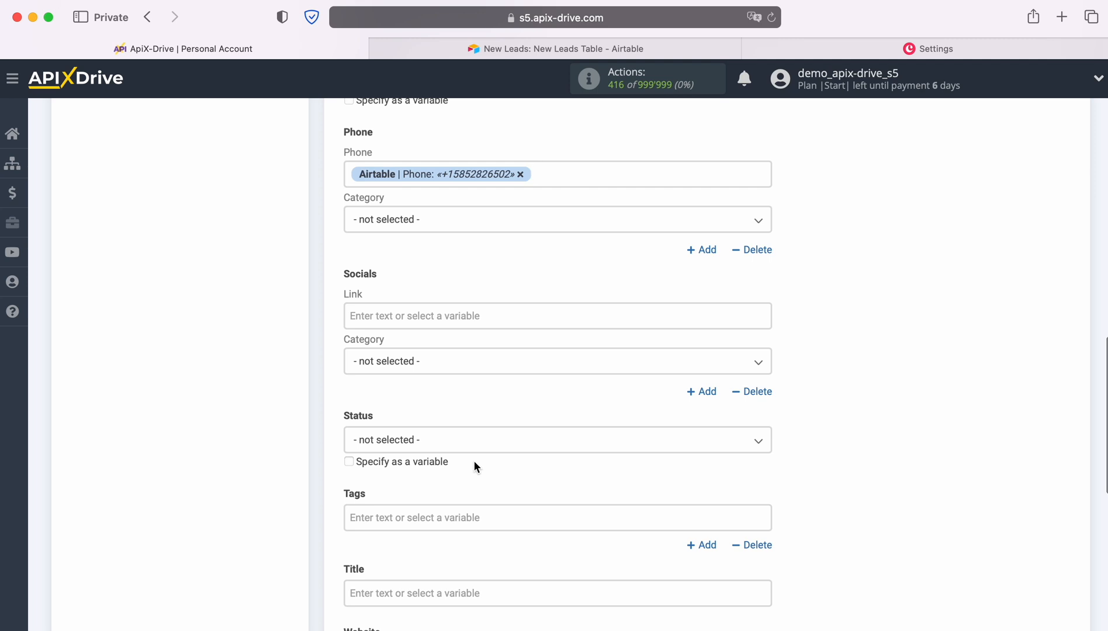
left_click(408, 221)
left_click(370, 288)
Set the lead's Status to New
scroll(570, 272, "down", 3)
left_click(440, 308)
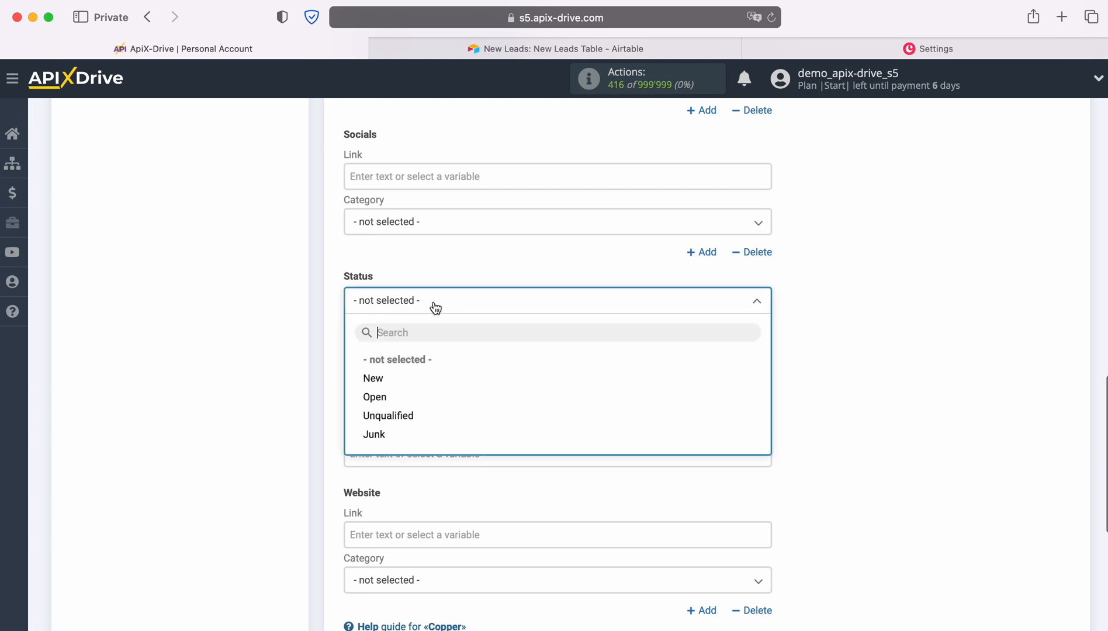
left_click(374, 378)
Set the lead's Title to "New Row from AirTable" followed by the Airtable Name variable
scroll(531, 320, "down", 3)
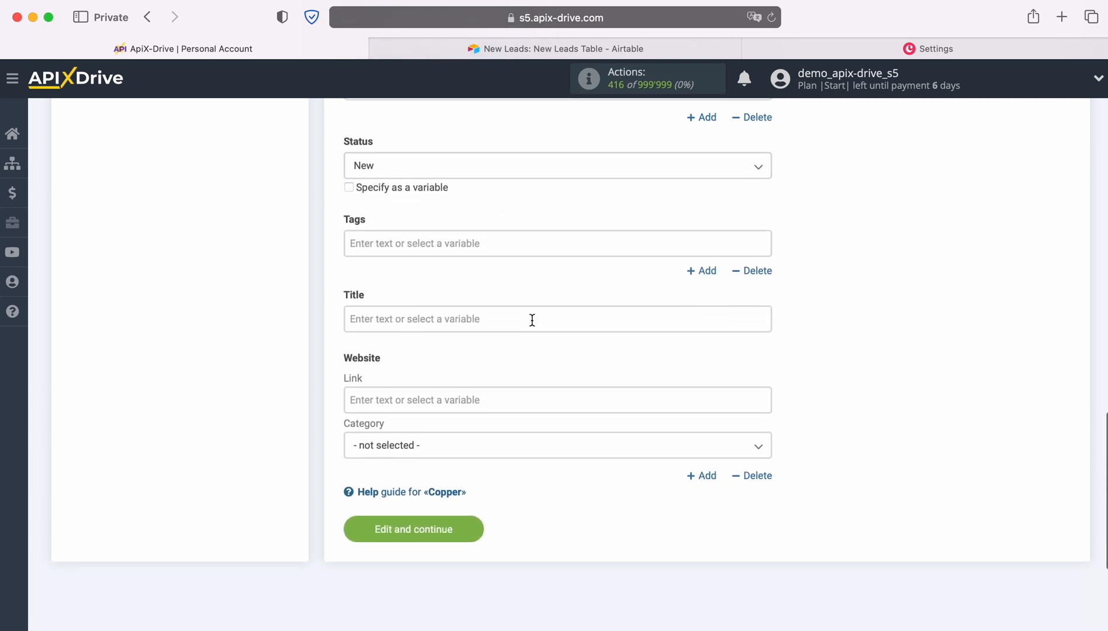
left_click(497, 318)
type("New ")
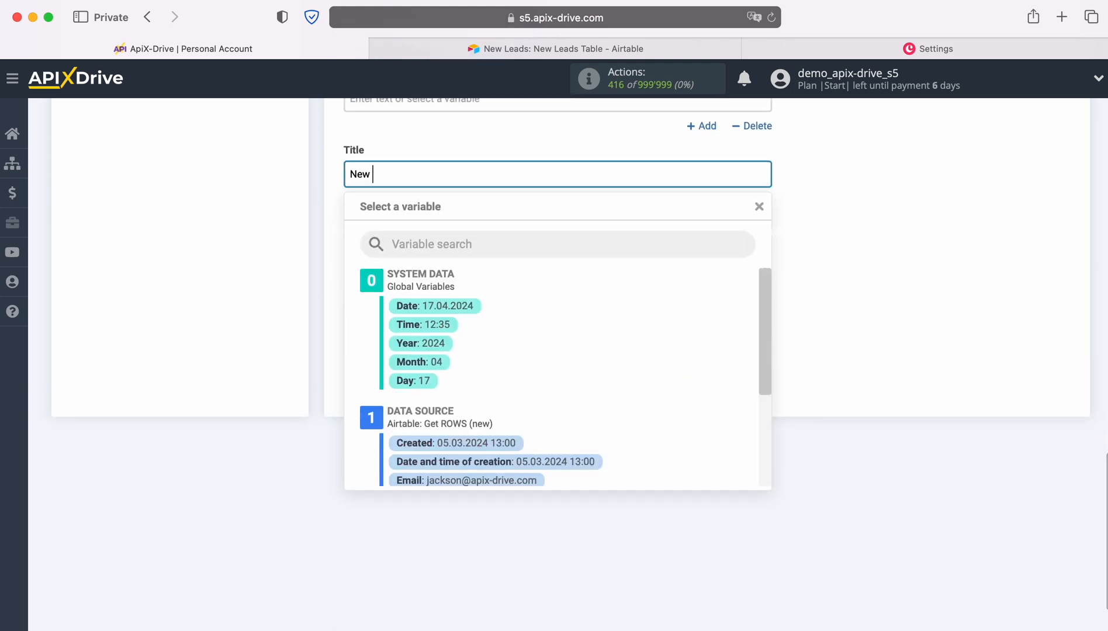
type("Row from AirTable")
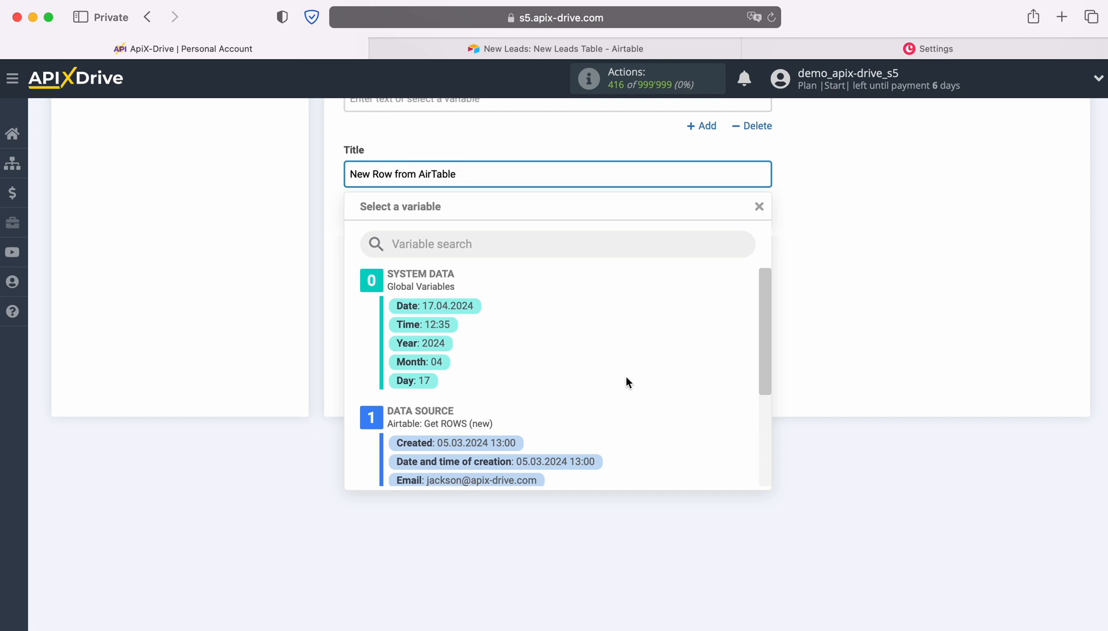
scroll(626, 381, "down", 3)
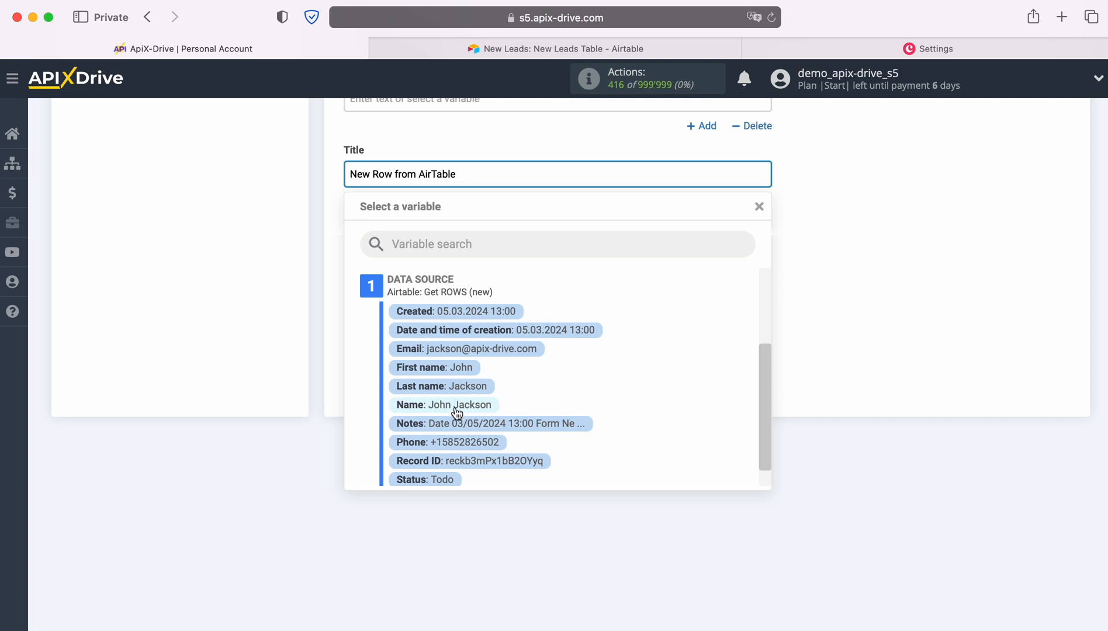
left_click(457, 412)
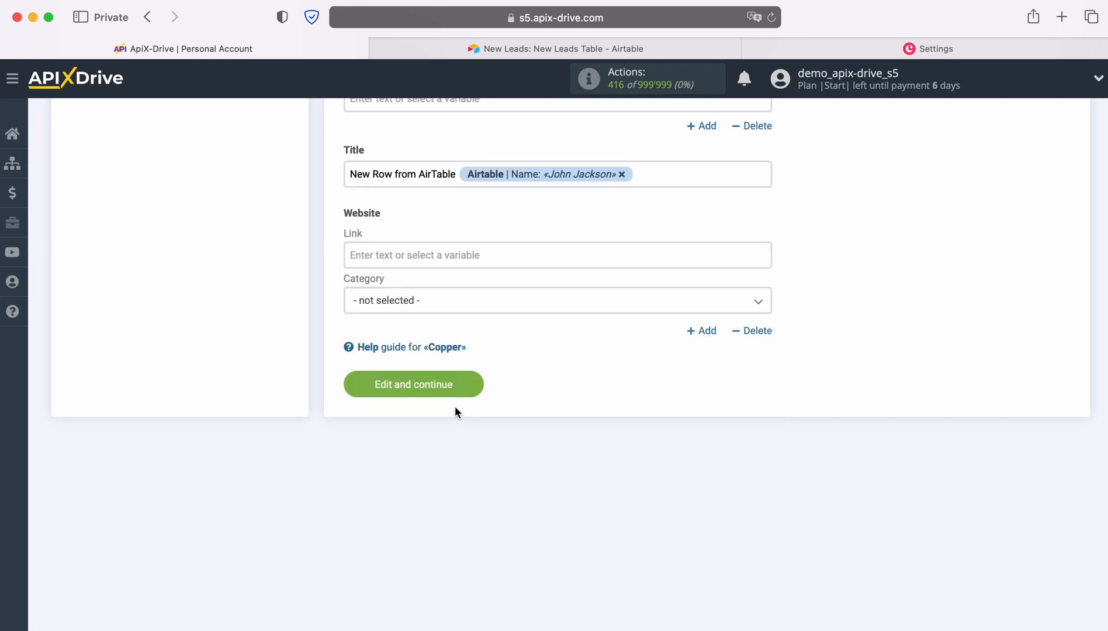
Save the lead field settings and send the test data to Copper
left_click(475, 387)
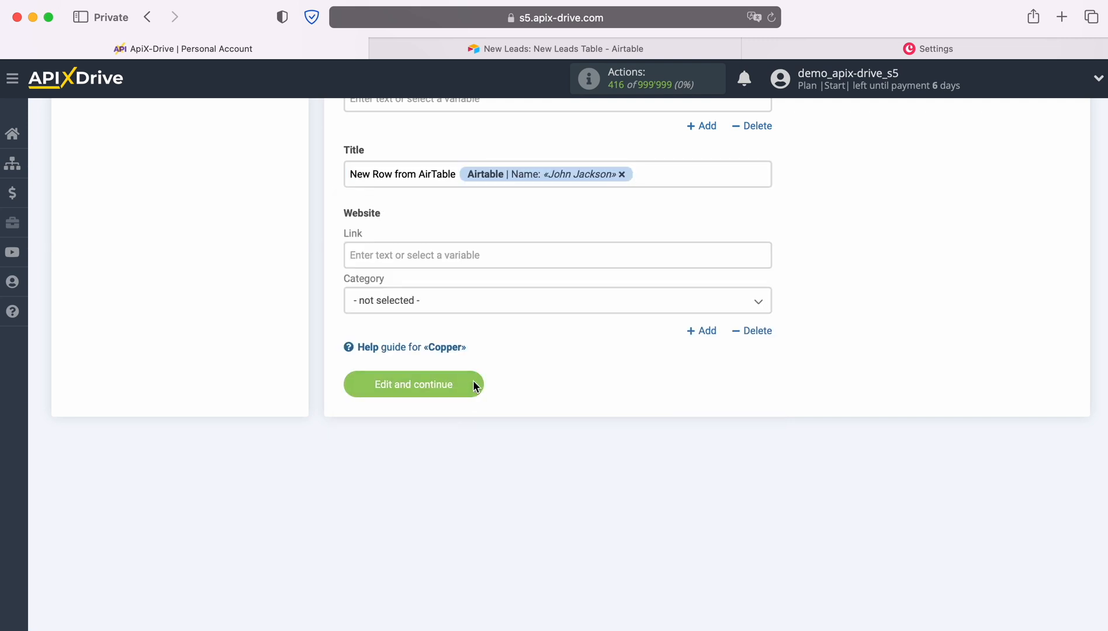
scroll(984, 346, "down", 3)
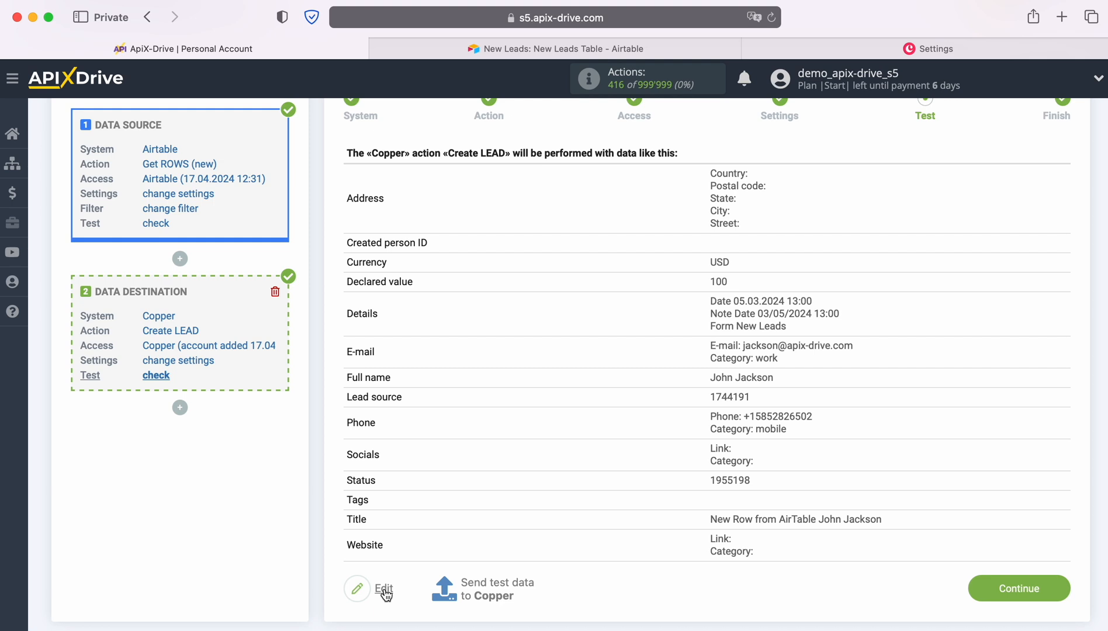
left_click(495, 583)
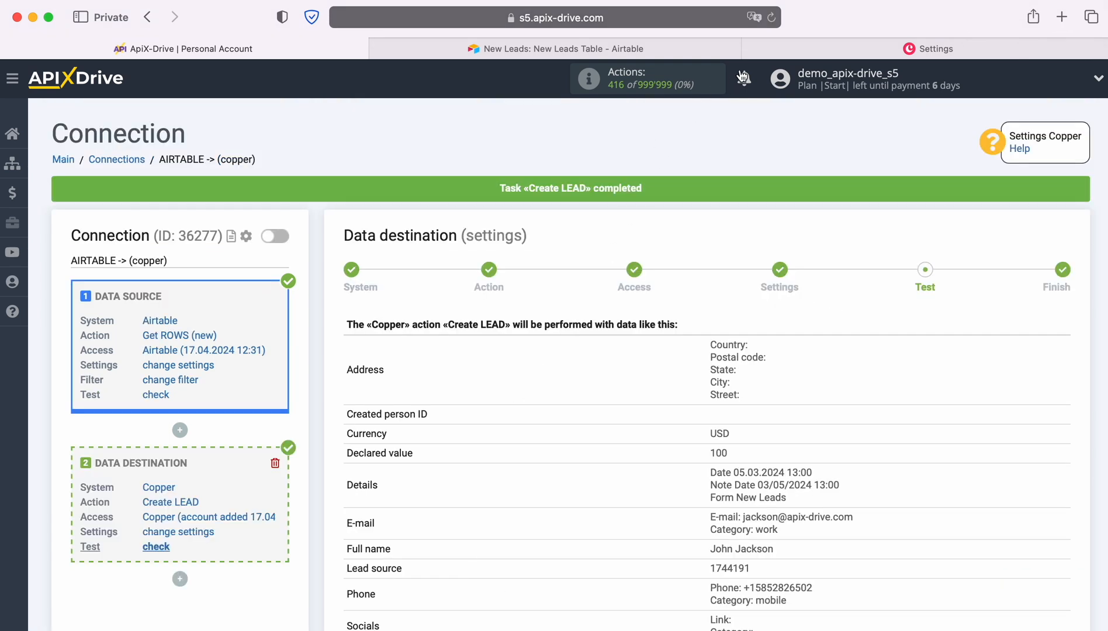
Switch to Copper, open the test lead in All Leads and check its title, value, contact details, status, source and description
left_click(780, 47)
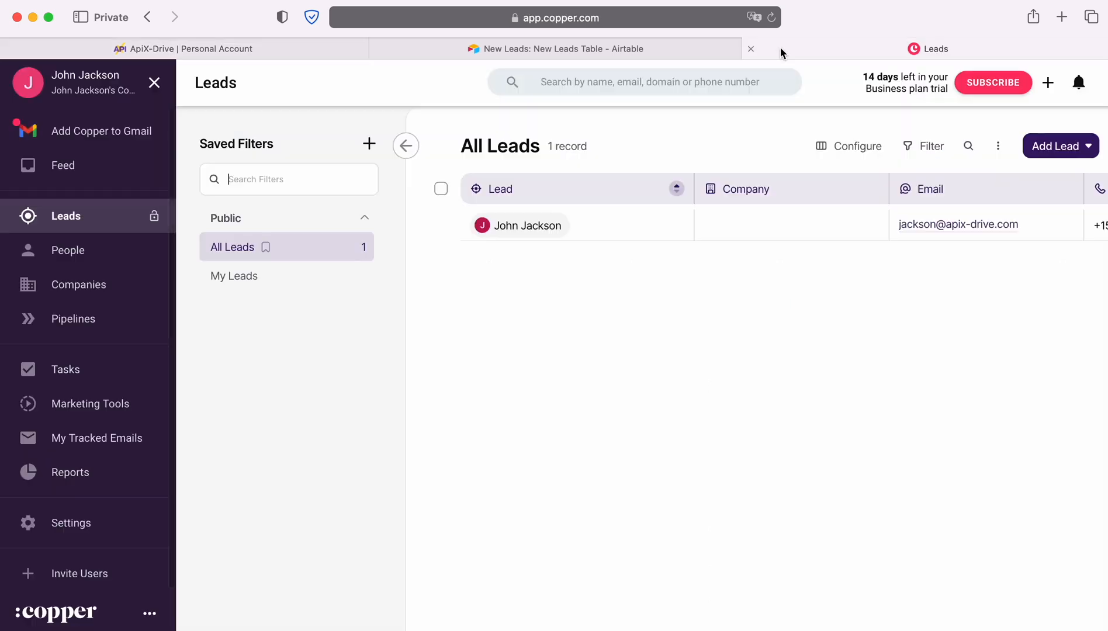
left_click(534, 228)
scroll(1024, 426, "down", 2)
scroll(1024, 426, "down", 4)
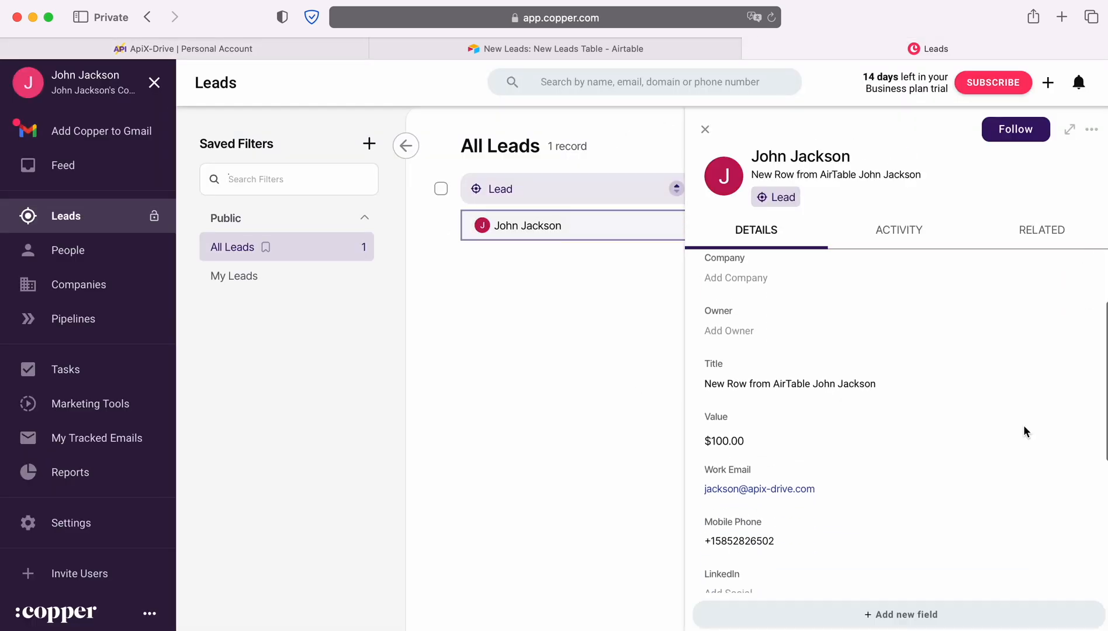
scroll(1024, 425, "down", 4)
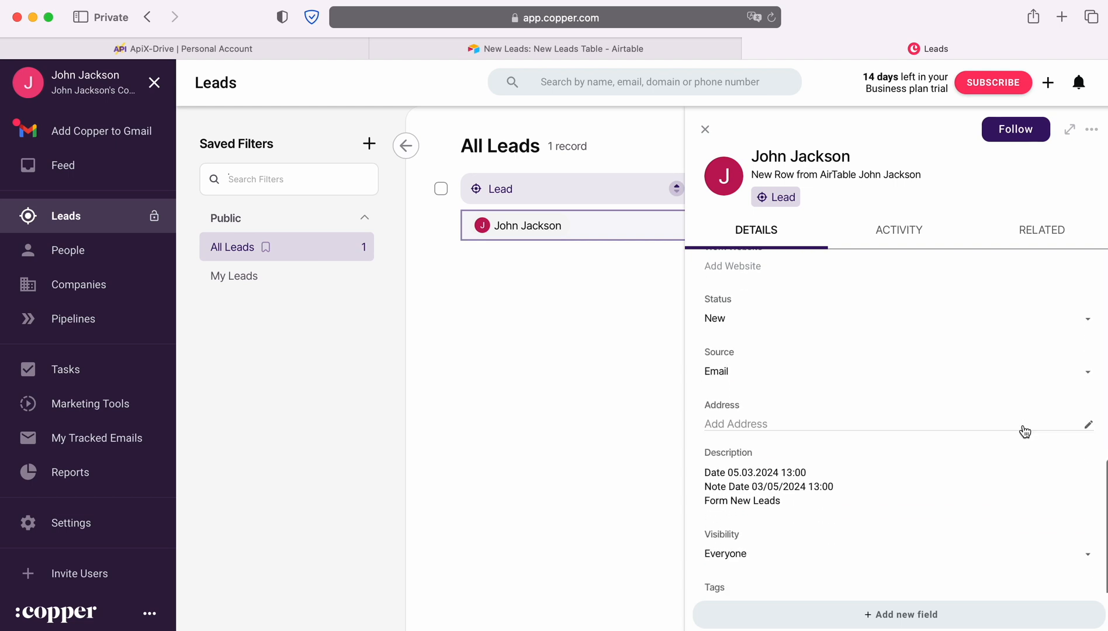
scroll(1024, 431, "up", 4)
scroll(1025, 432, "up", 4)
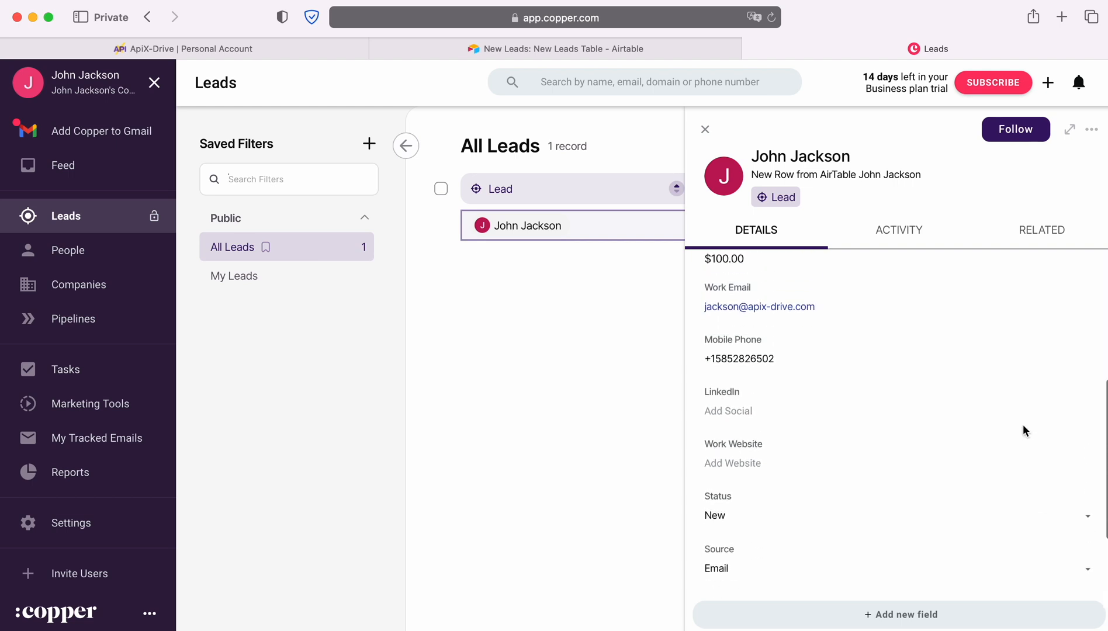
scroll(1025, 432, "up", 3)
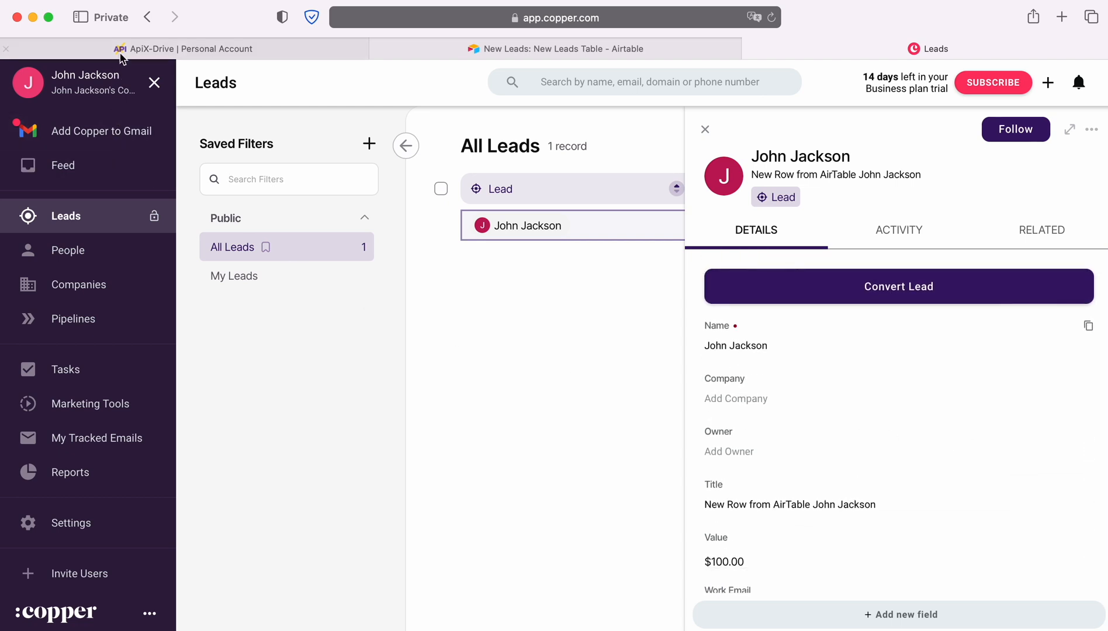
Return to ApiX-Drive, finish the data destination setup and enable automatic updates for the connection
left_click(122, 48)
scroll(935, 374, "down", 2)
scroll(979, 380, "down", 3)
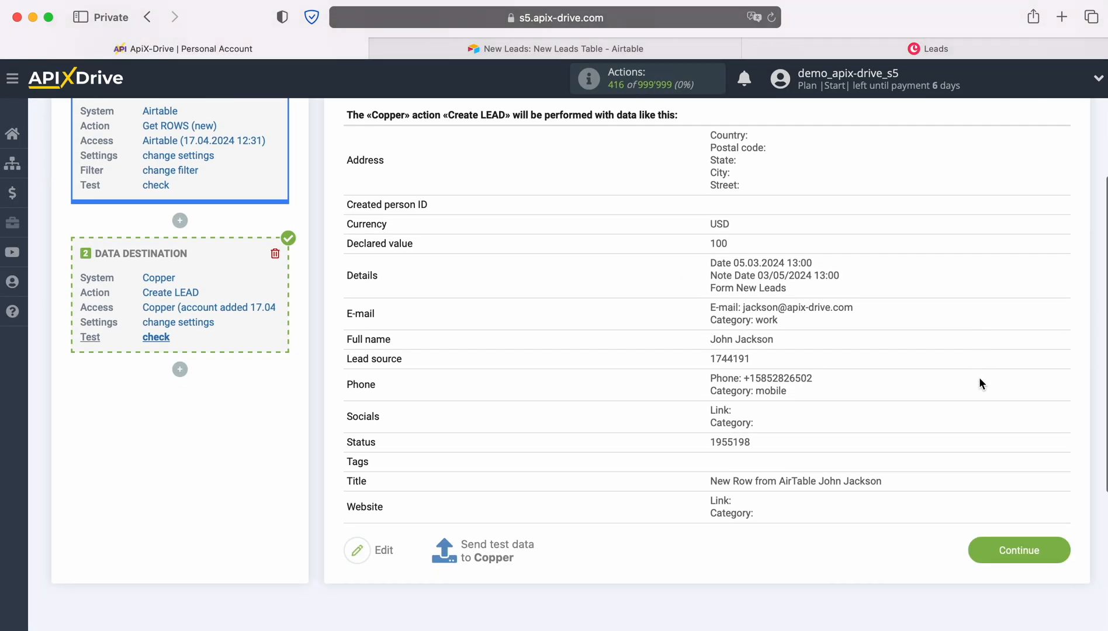
left_click(1056, 515)
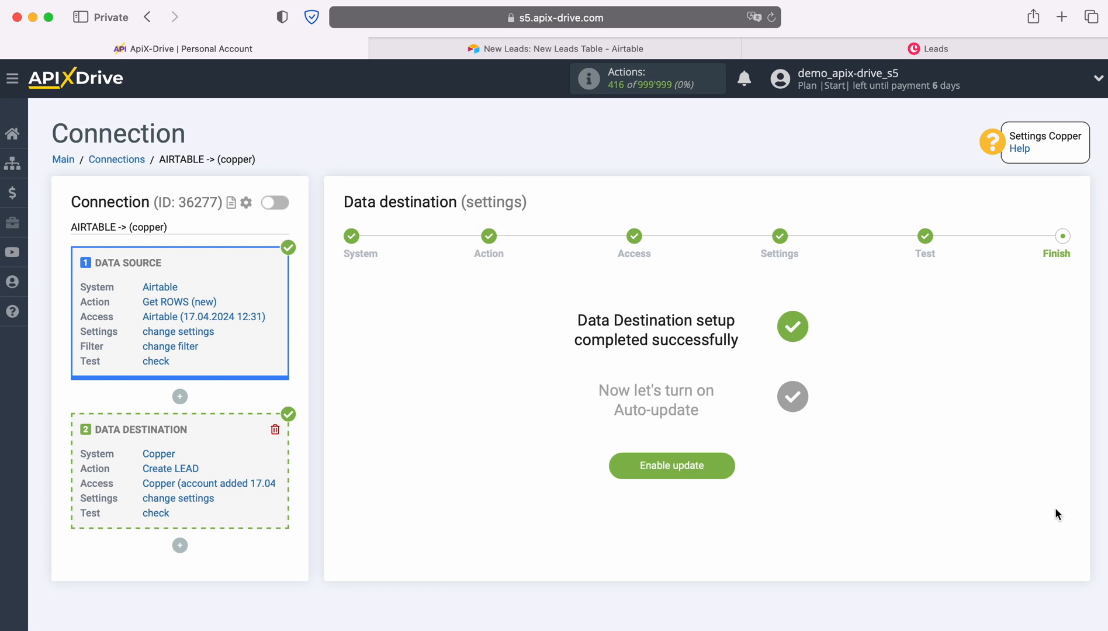
left_click(729, 463)
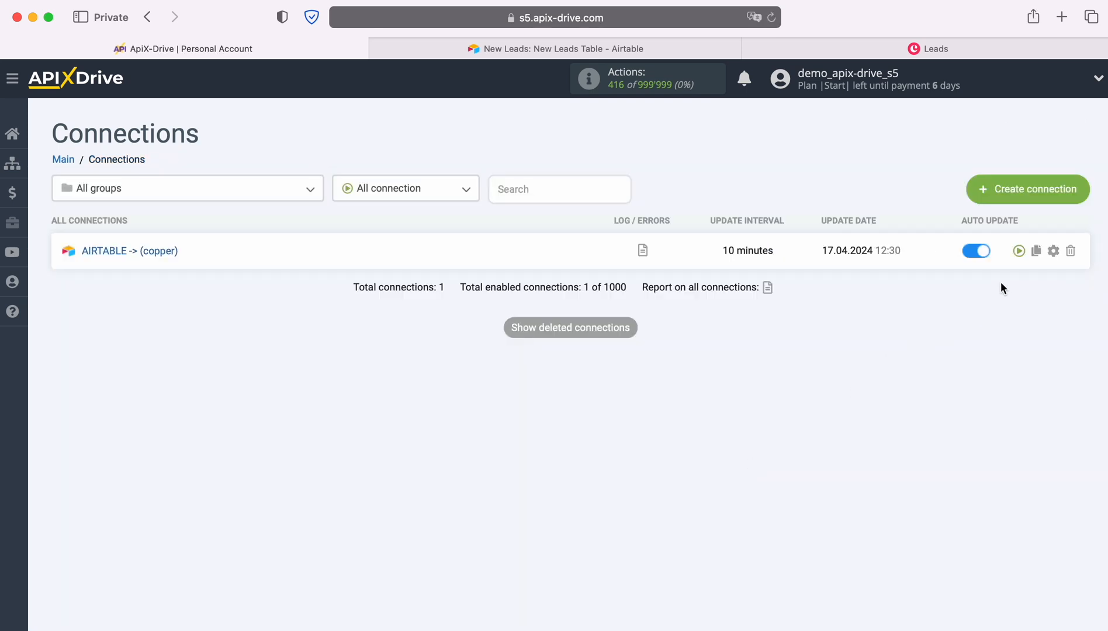
Set the update interval of the AIRTABLE -> (copper) connection to 5 minutes and save it
left_click(1054, 251)
left_click(650, 359)
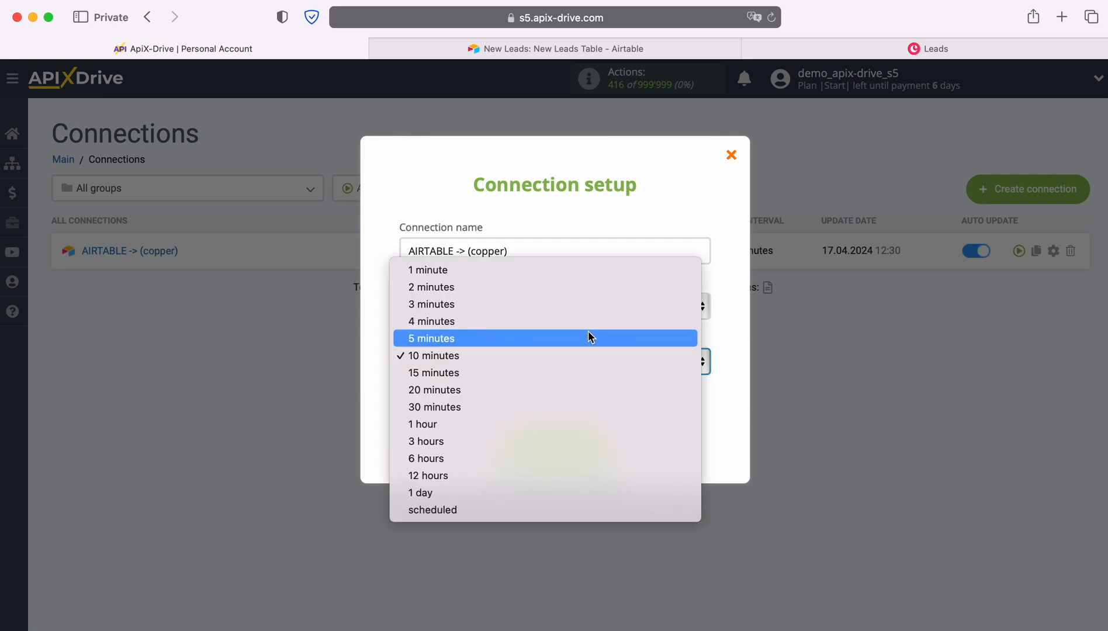
left_click(589, 335)
left_click(604, 448)
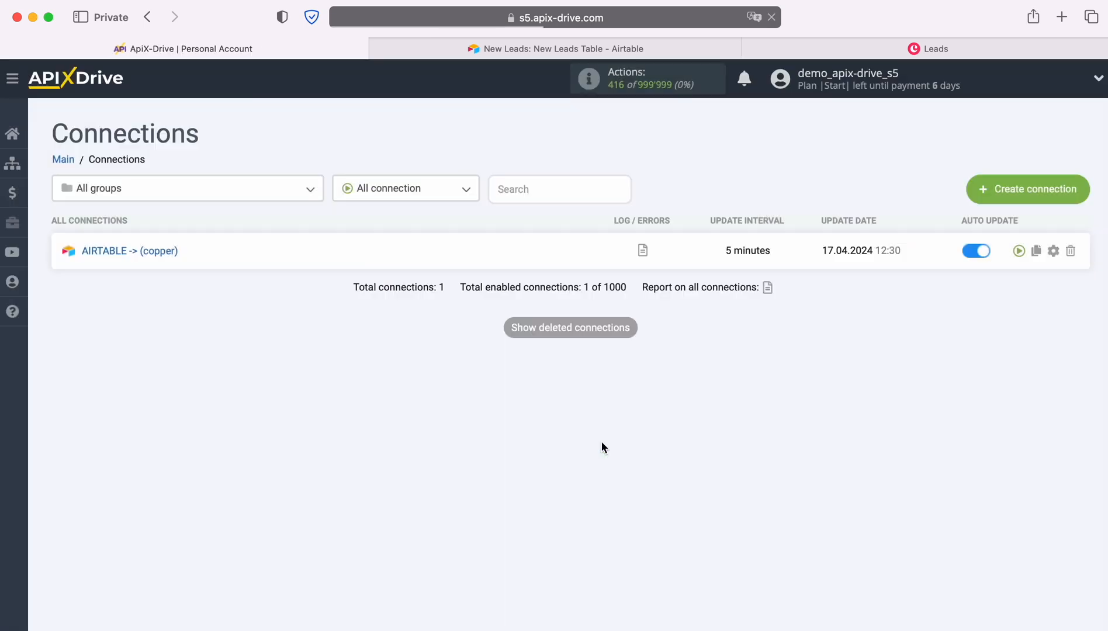